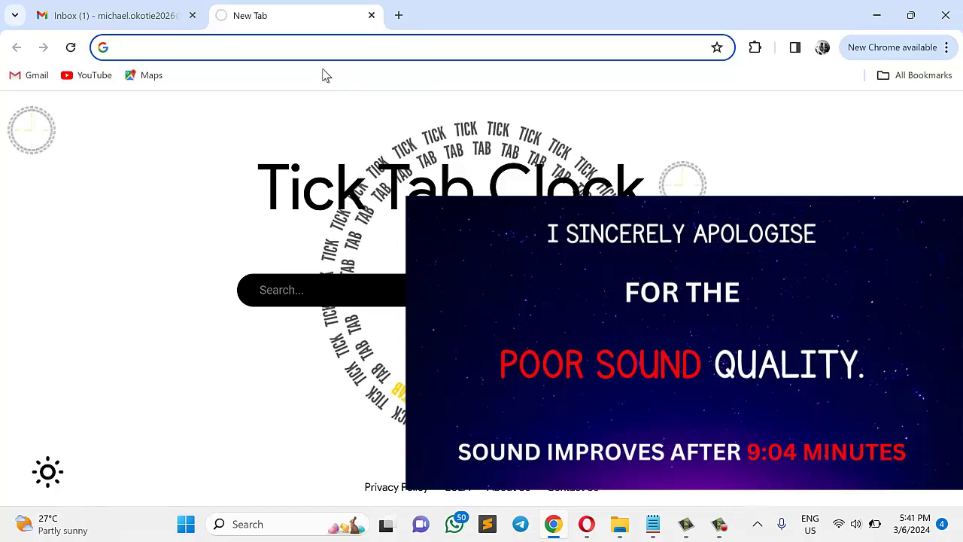
# Load infinityfree.net in the new Chrome tab
pyautogui.write('infi')
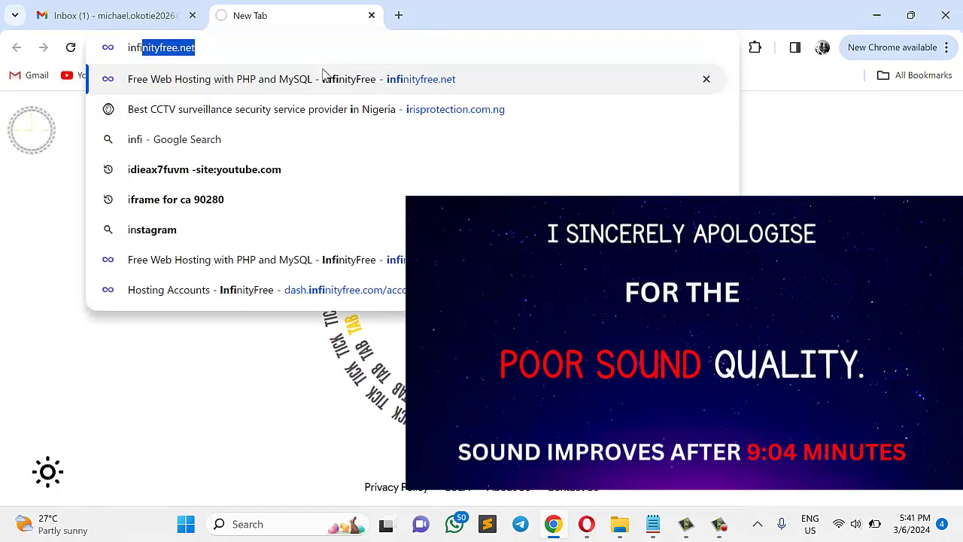
pyautogui.write('nityfree.net')
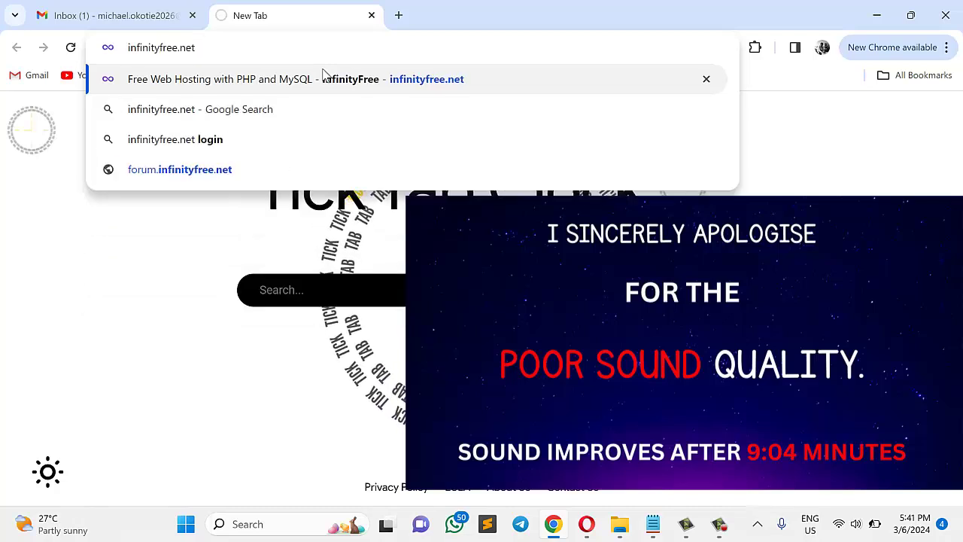
pyautogui.press('Return')
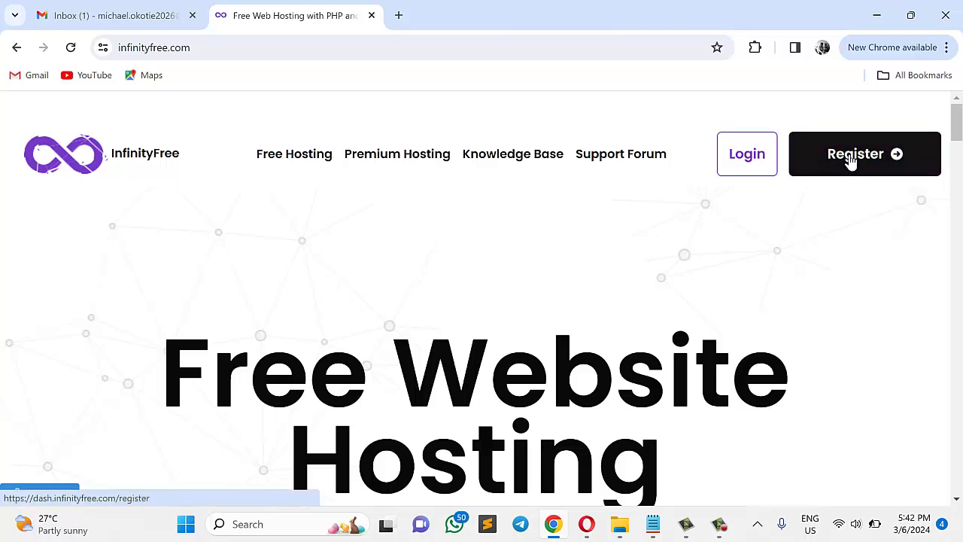
# Open the Register form and enter the new account's e-mail address
pyautogui.click(849, 158)
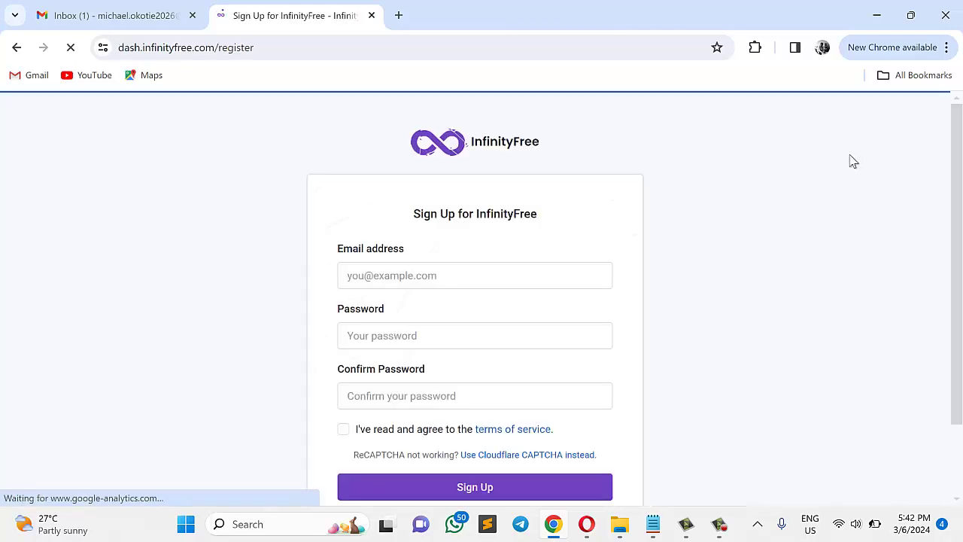
pyautogui.scroll(-1, 481, 305)
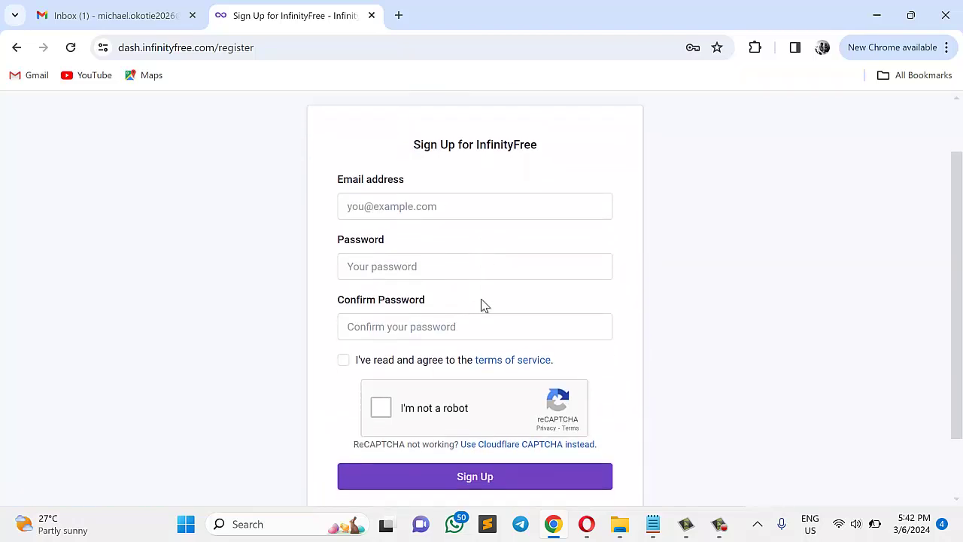
pyautogui.click(462, 205)
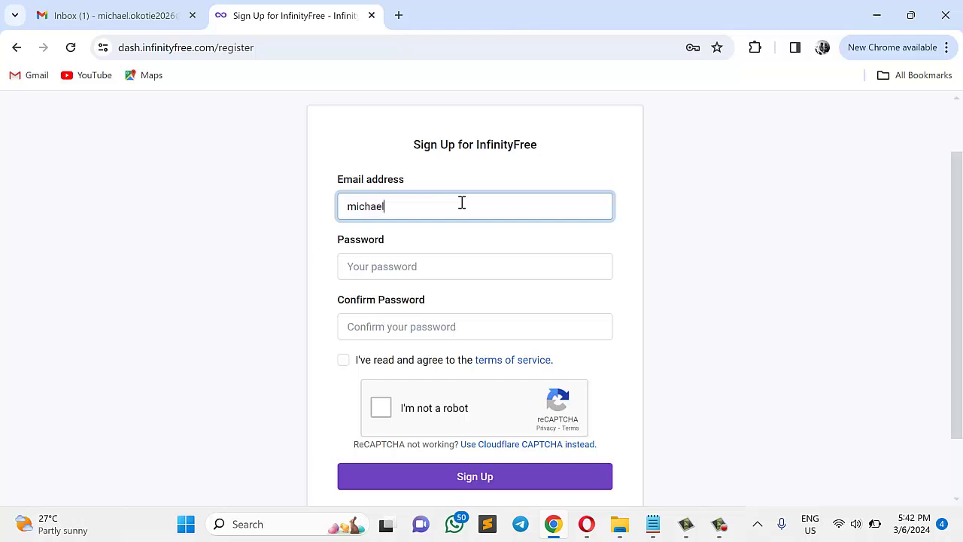
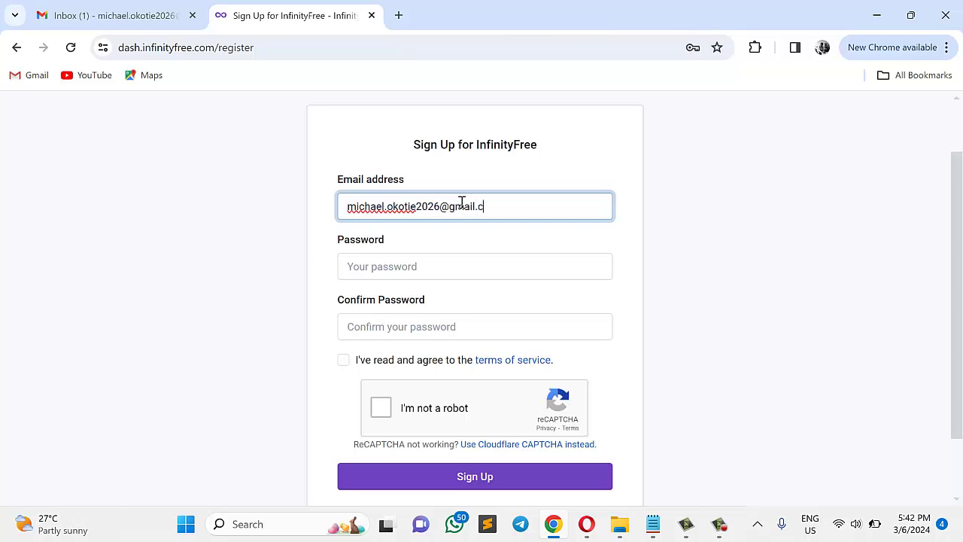
# Enter the account password and confirm it
pyautogui.click(411, 264)
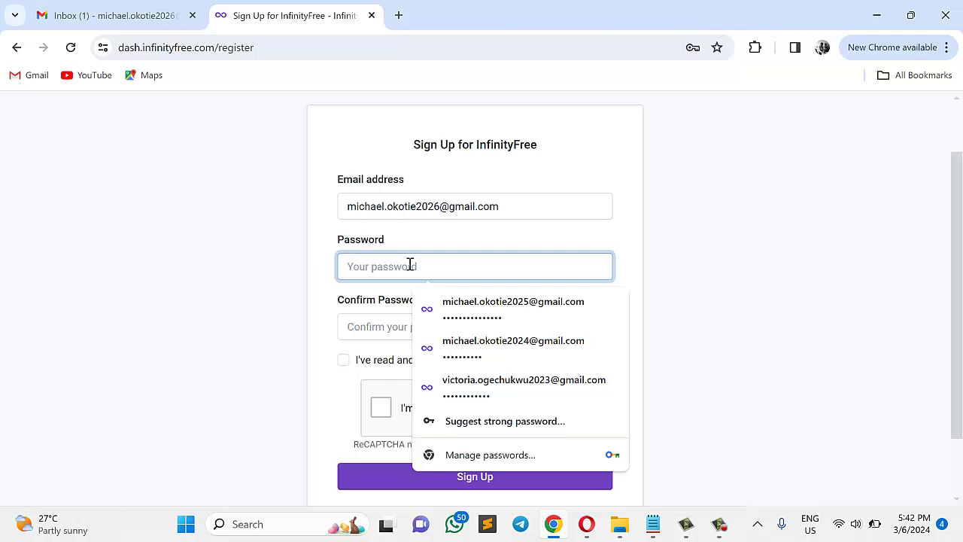
pyautogui.write('m')
pyautogui.press('BackSpace')
pyautogui.press('BackSpace')
pyautogui.press('BackSpace')
pyautogui.write('••')
pyautogui.press('BackSpace')
pyautogui.press('BackSpace')
pyautogui.write('••')
pyautogui.click(384, 329)
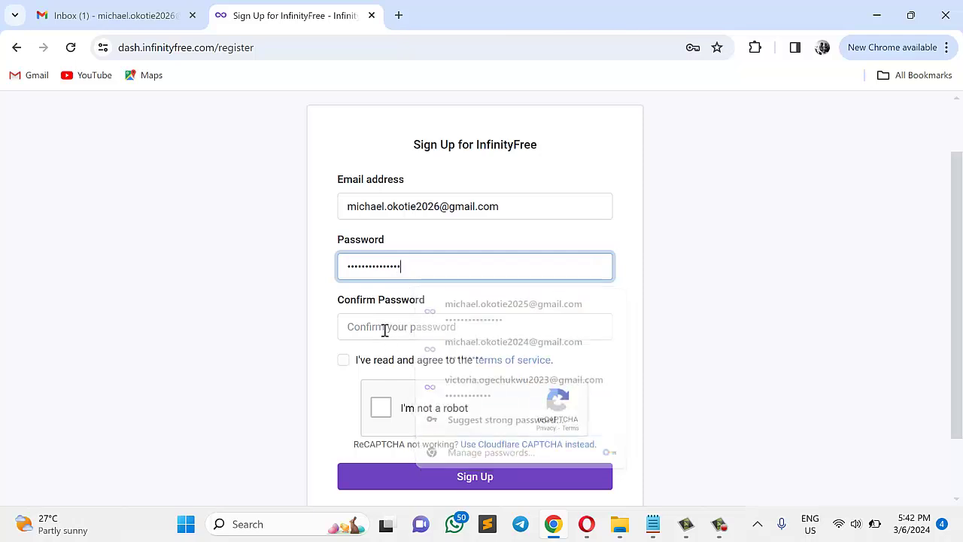
pyautogui.write('••')
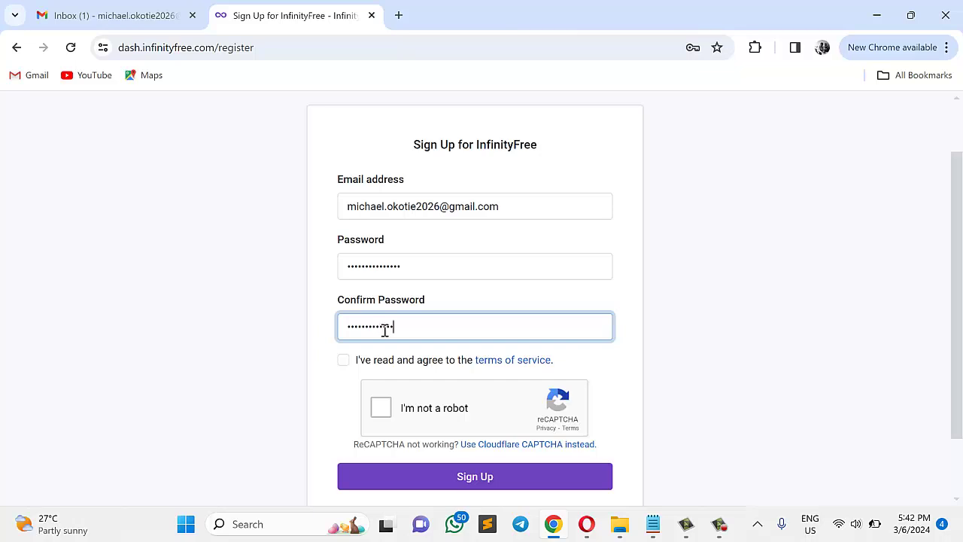
# Accept the terms, pass reCAPTCHA, submit the sign-up and save the password in Chrome
pyautogui.click(344, 361)
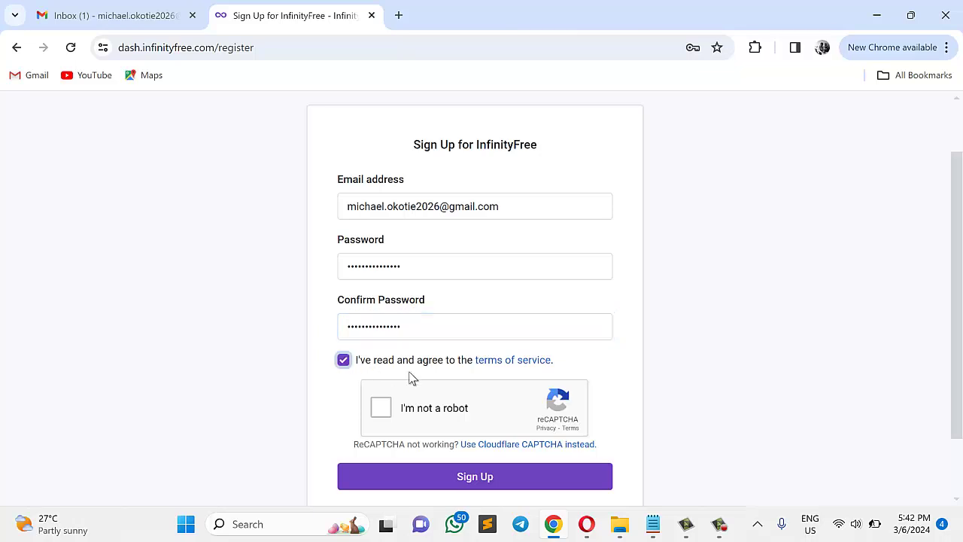
pyautogui.scroll(-1, 410, 368)
pyautogui.click(384, 335)
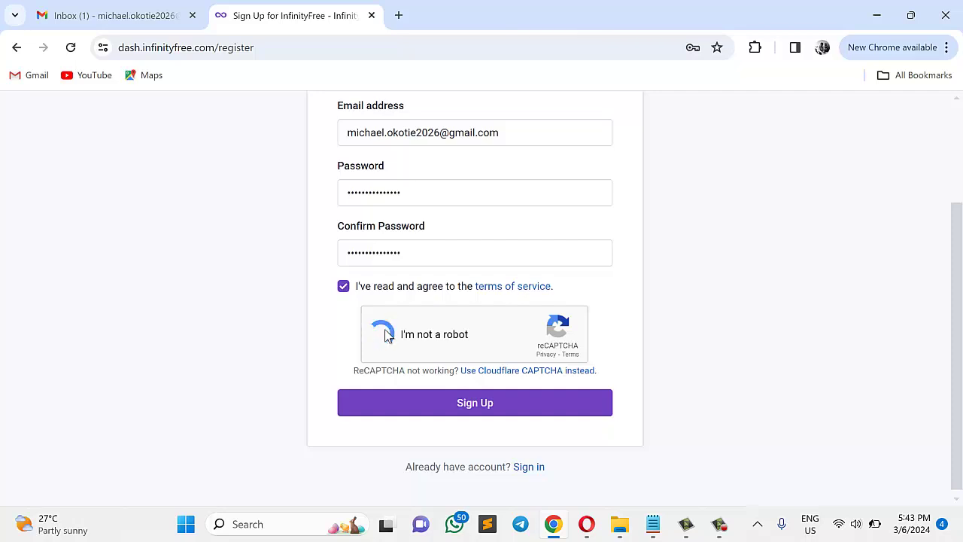
pyautogui.click(479, 406)
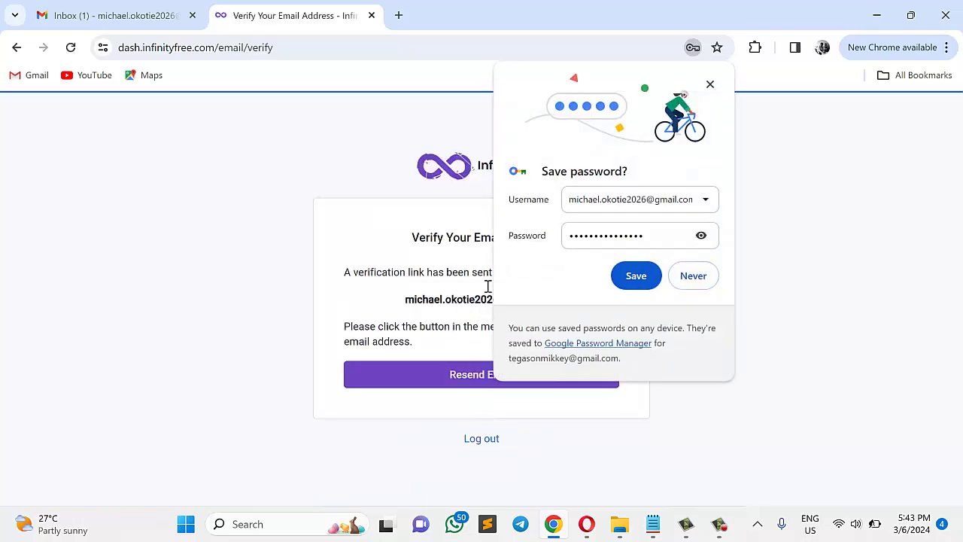
pyautogui.click(637, 277)
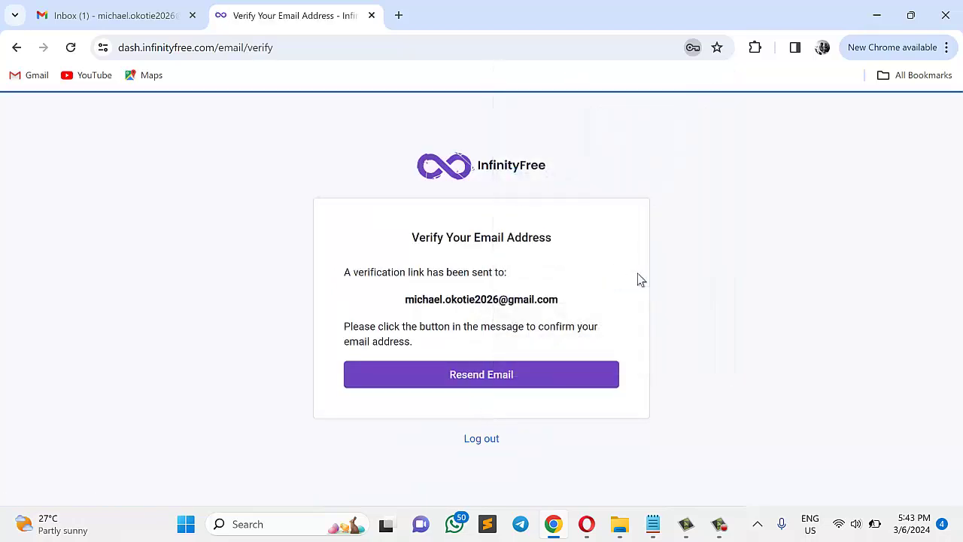
# Open the 'Verify email address for InfinityFree' message in Gmail and confirm the address
pyautogui.click(107, 18)
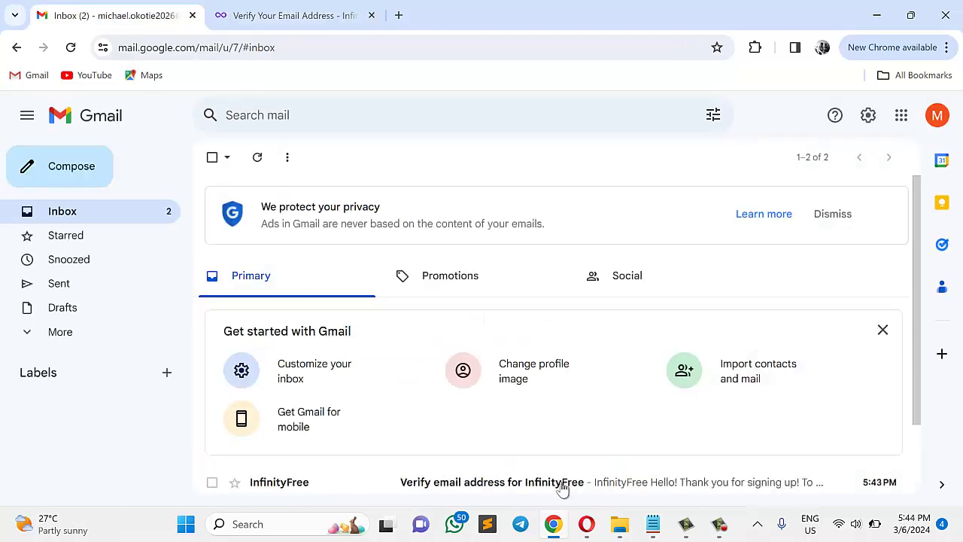
pyautogui.scroll(-2, 532, 480)
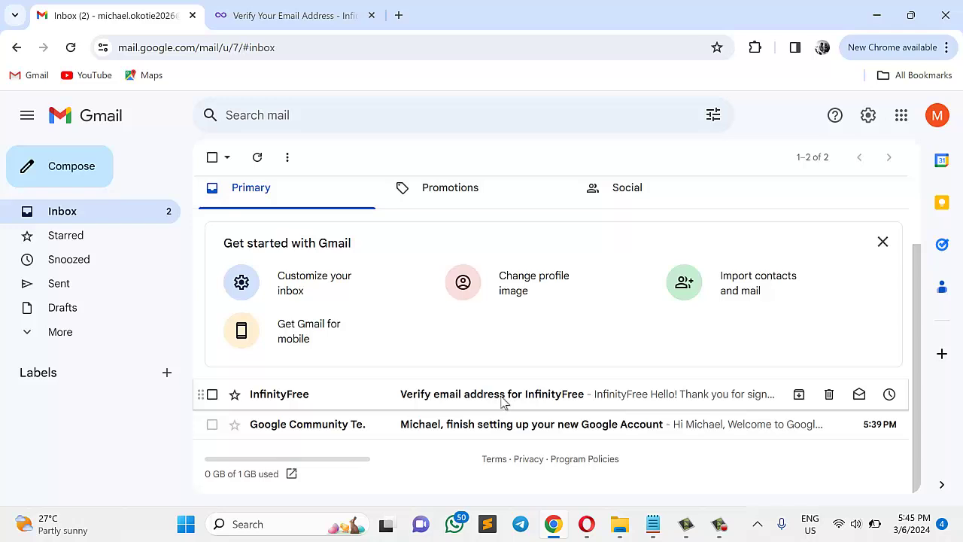
pyautogui.click(502, 402)
pyautogui.scroll(-2, 502, 403)
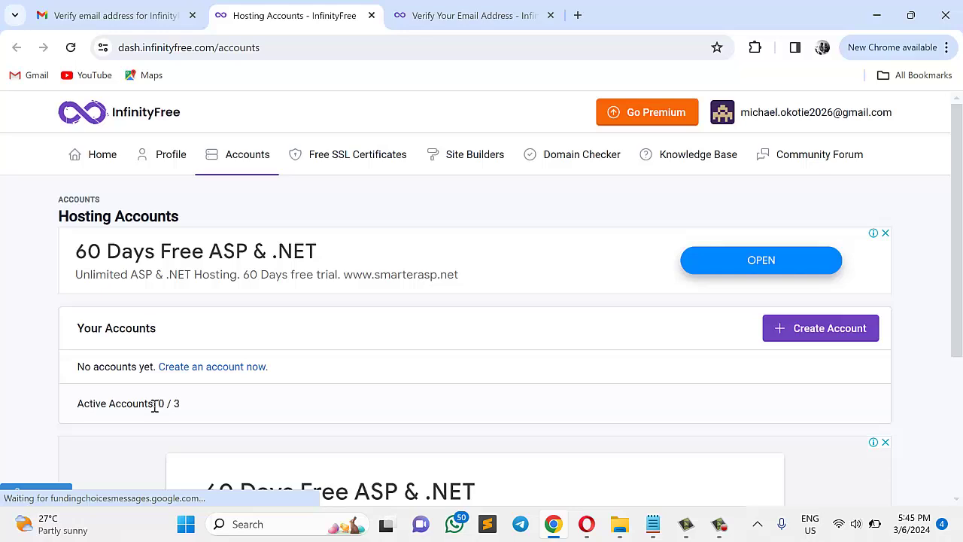
# Start a new hosting account from the dashboard showing 0 / 3 accounts, dismissing the ad
pyautogui.moveTo(185, 406); pyautogui.dragTo(159, 404)
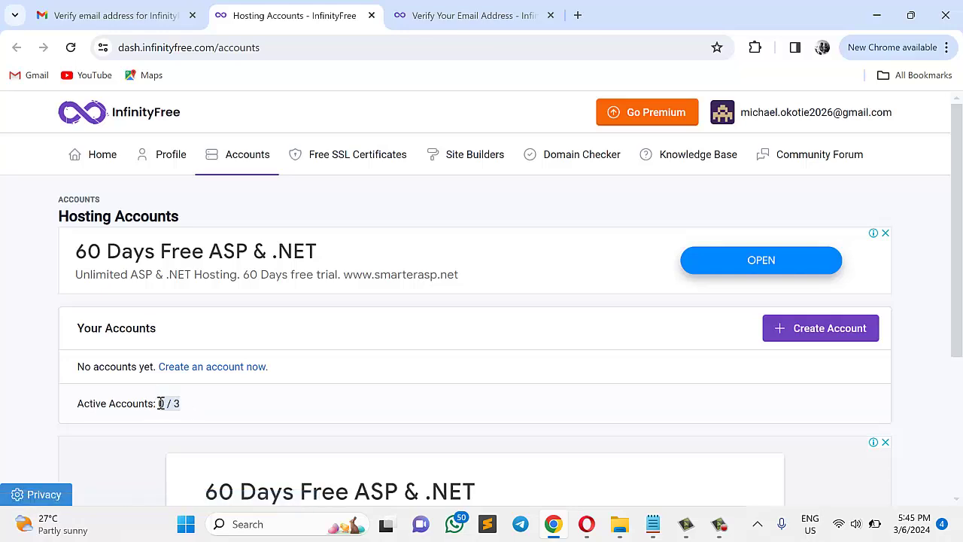
pyautogui.click(205, 405)
pyautogui.click(837, 334)
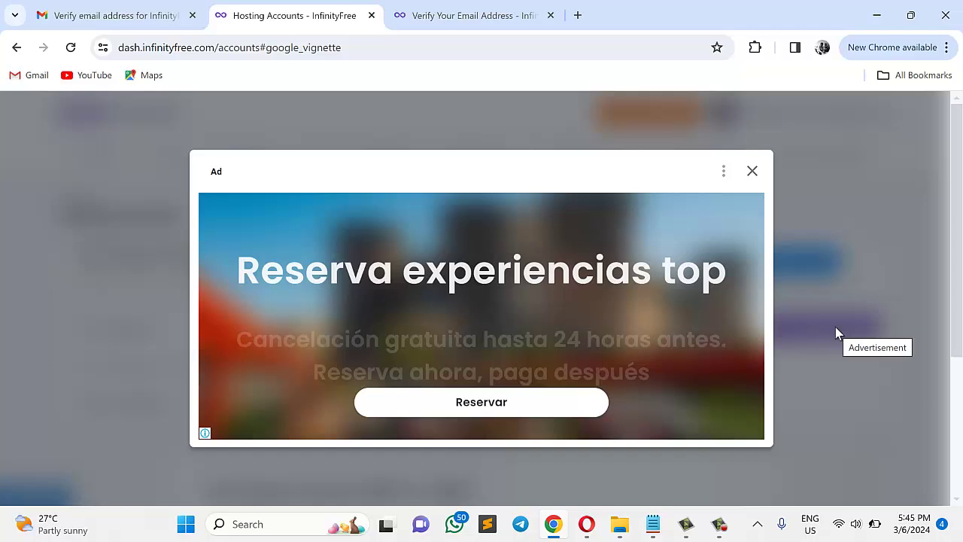
pyautogui.click(756, 172)
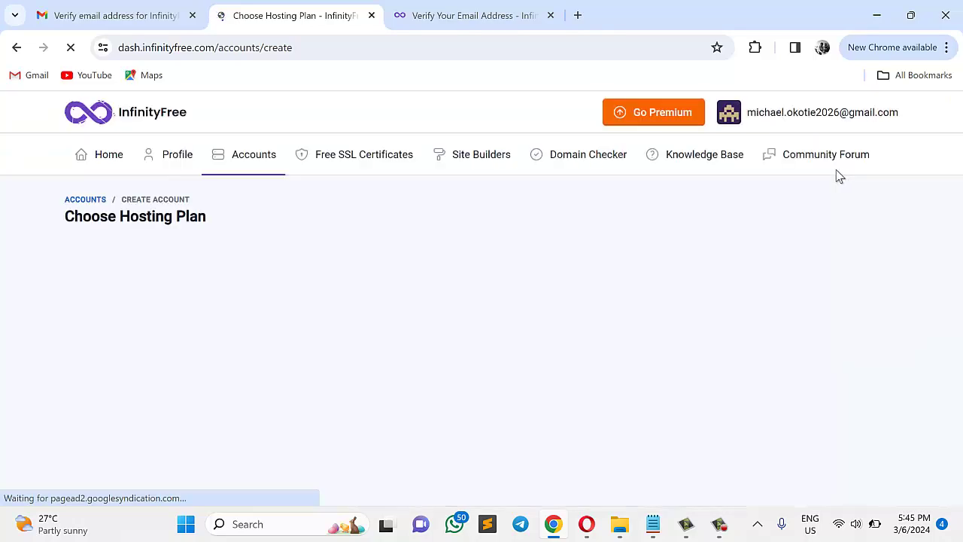
# Review the plan cards, noting the free $0 INFINITYFREE plan
pyautogui.scroll(-2, 369, 285)
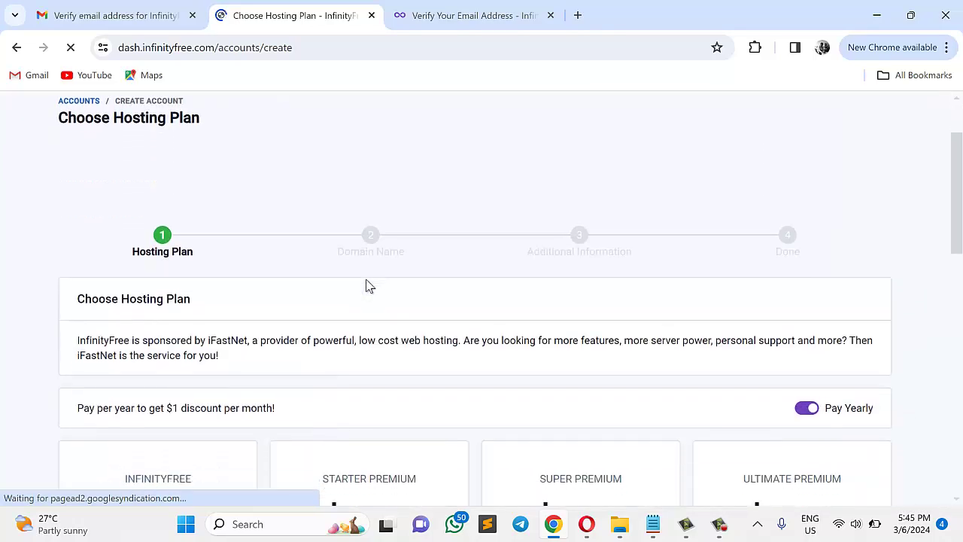
pyautogui.scroll(-3, 366, 286)
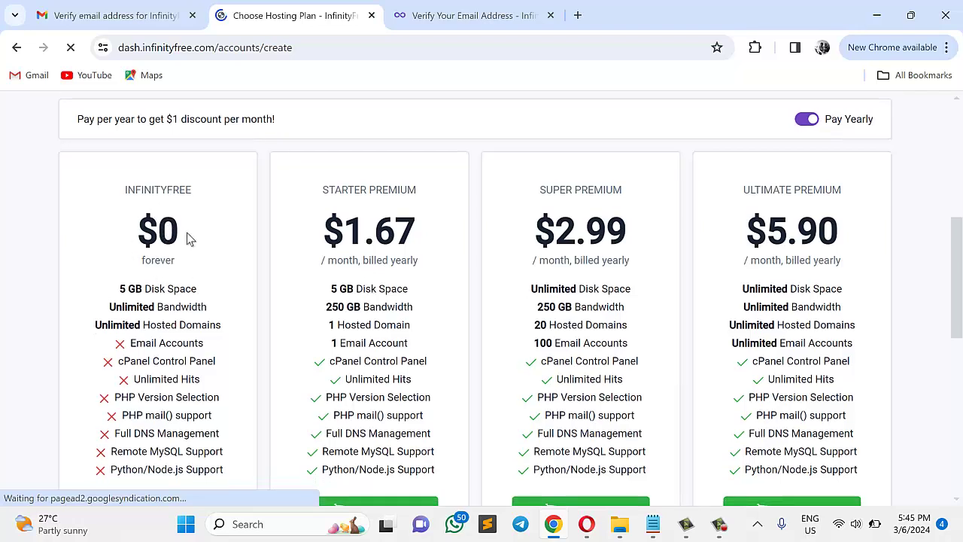
pyautogui.moveTo(189, 239); pyautogui.dragTo(123, 243)
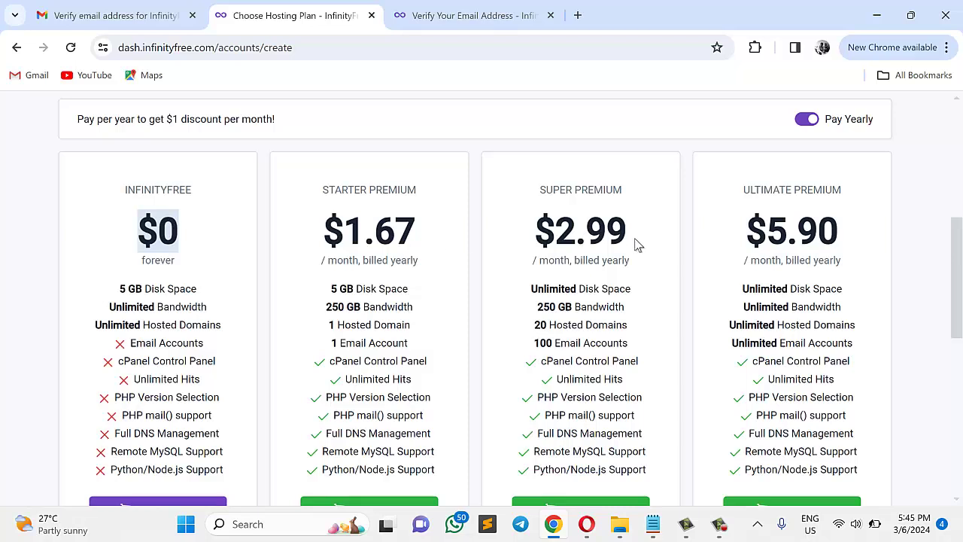
pyautogui.click(188, 231)
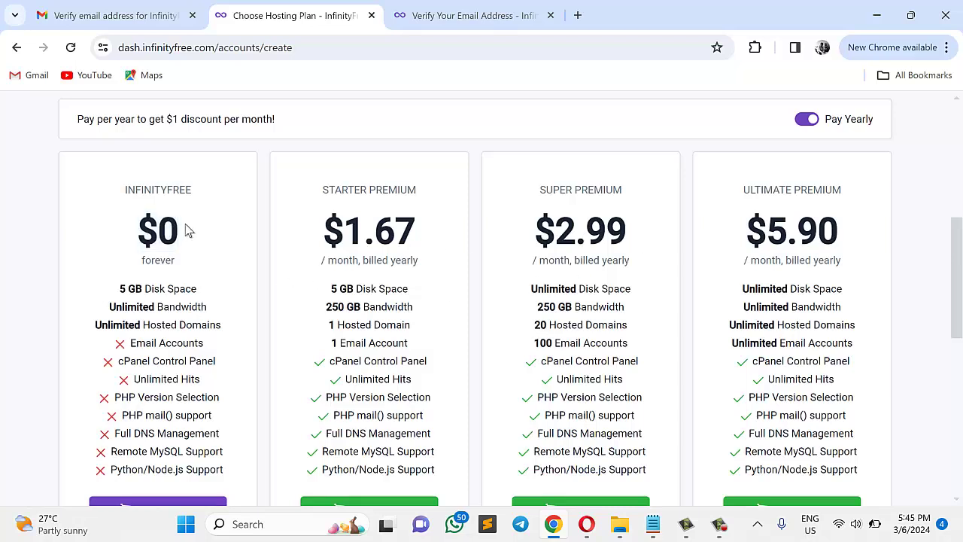
pyautogui.scroll(-1, 187, 230)
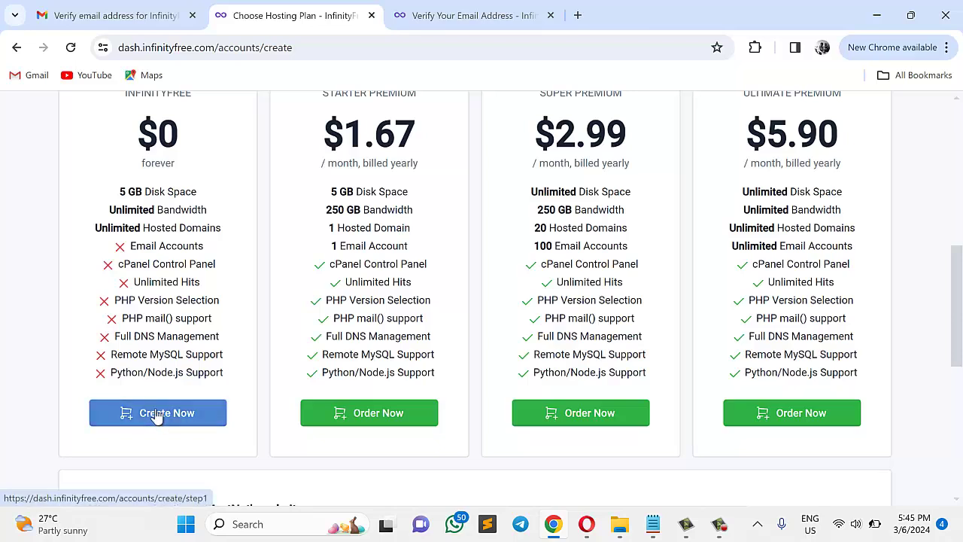
# Choose the free INFINITYFREE hosting plan
pyautogui.click(156, 414)
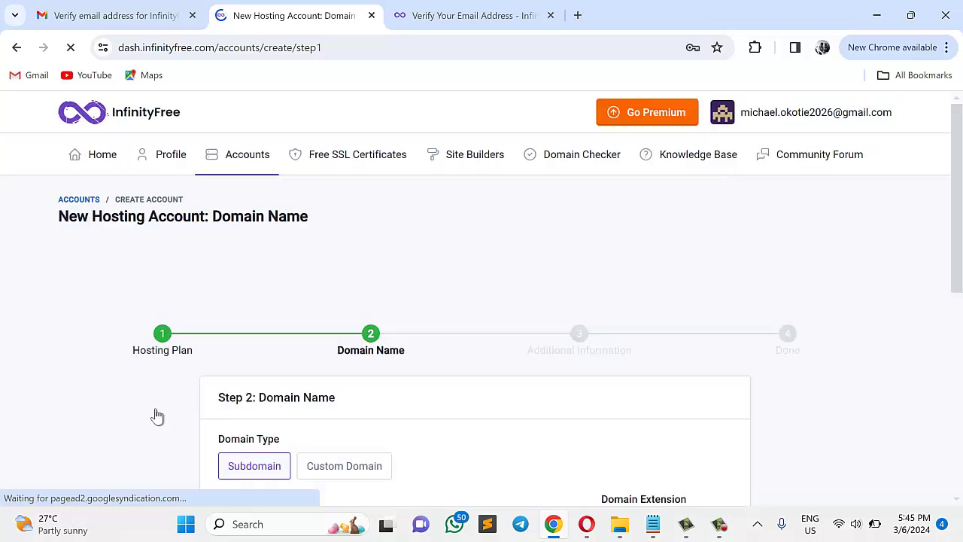
pyautogui.scroll(-3, 384, 290)
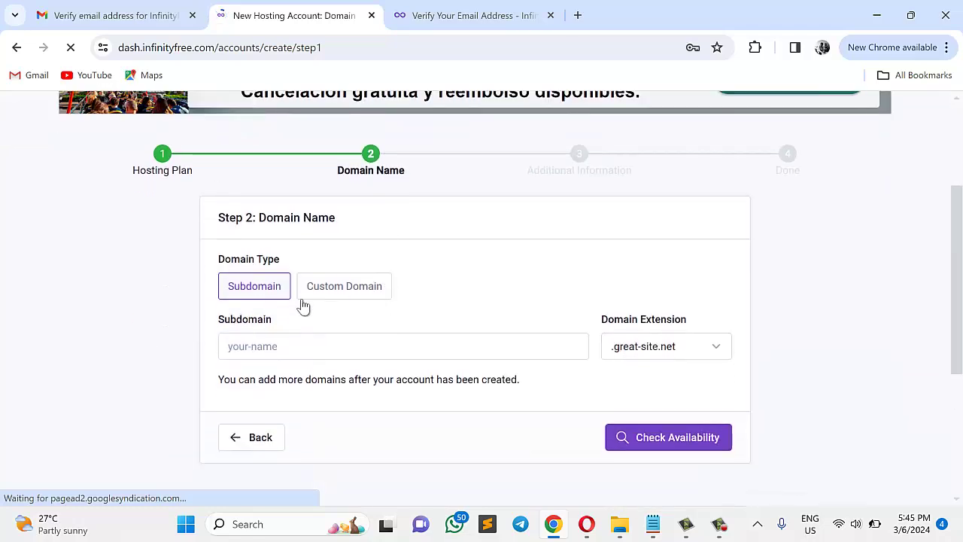
pyautogui.scroll(2, 316, 206)
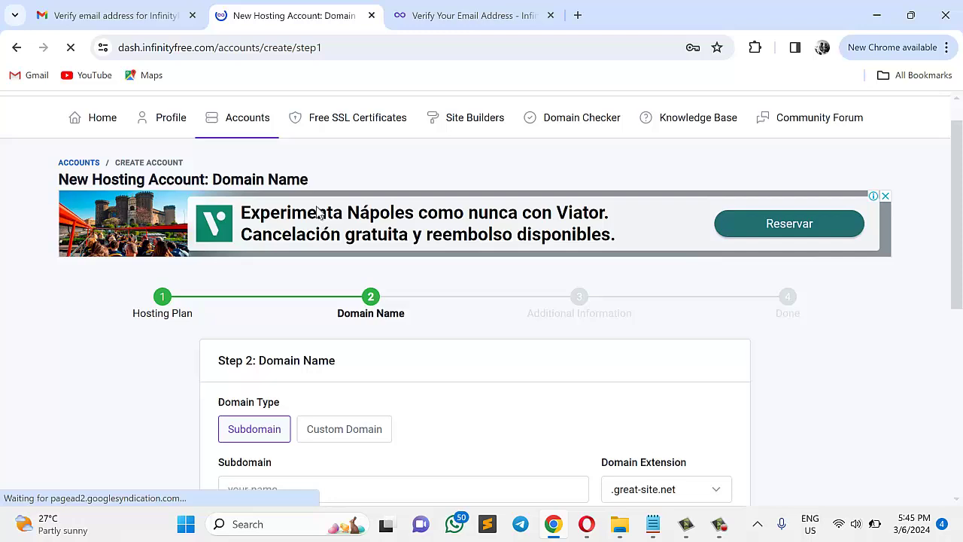
pyautogui.scroll(-2, 316, 206)
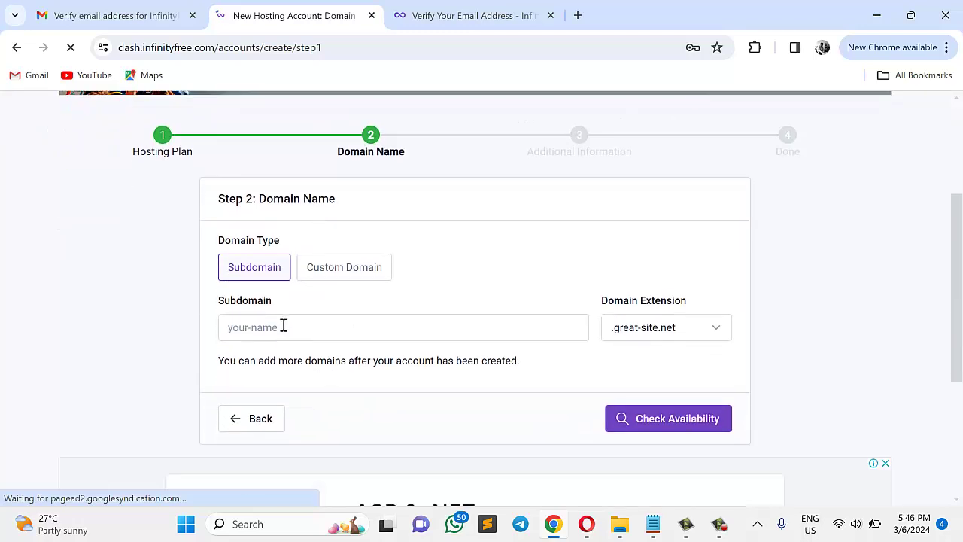
# Enter subdomain youtubeclass with .great-site.net and confirm it is available
pyautogui.click(282, 326)
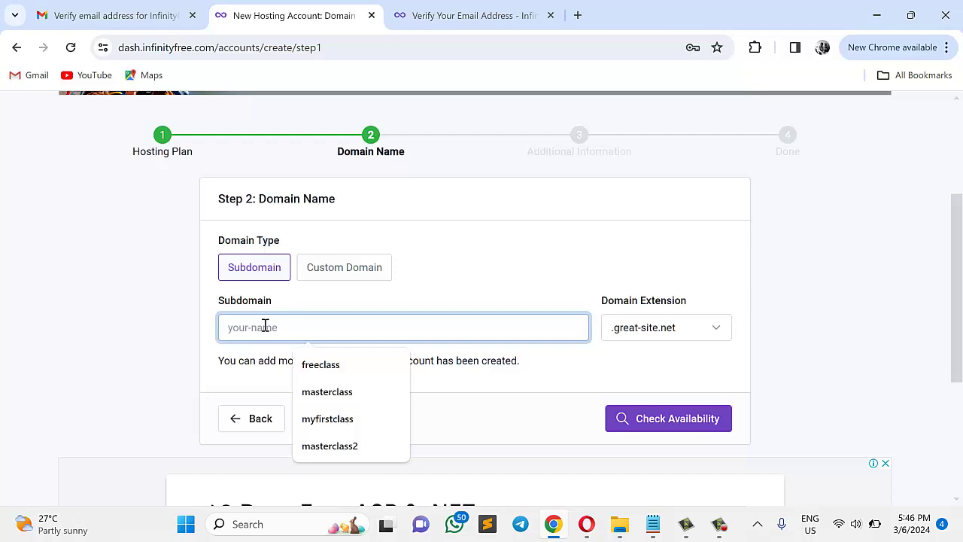
pyautogui.write('youtubeclass')
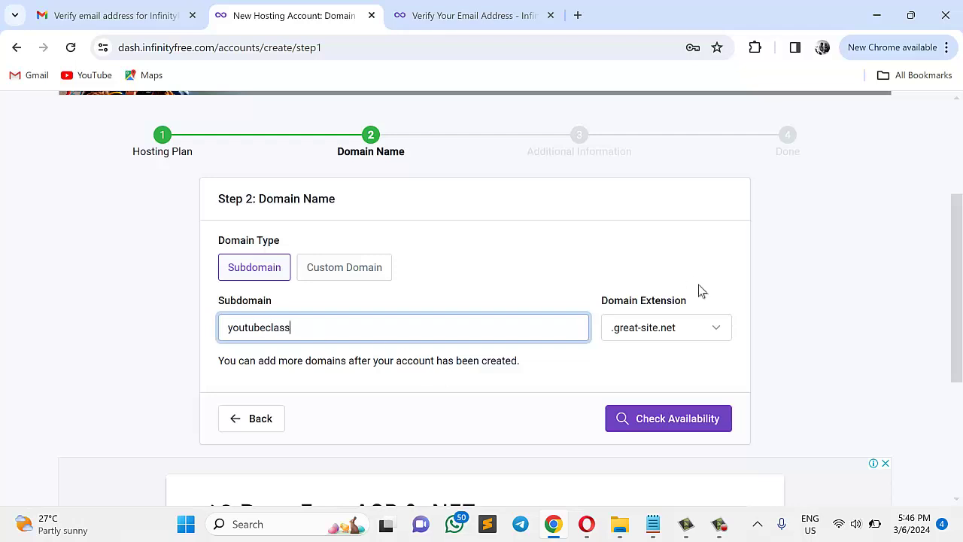
pyautogui.click(714, 334)
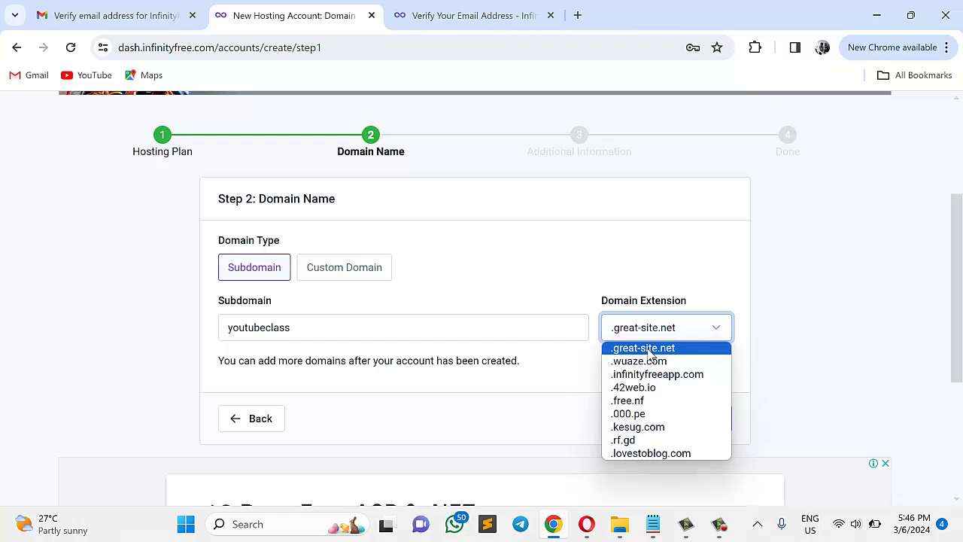
pyautogui.click(648, 350)
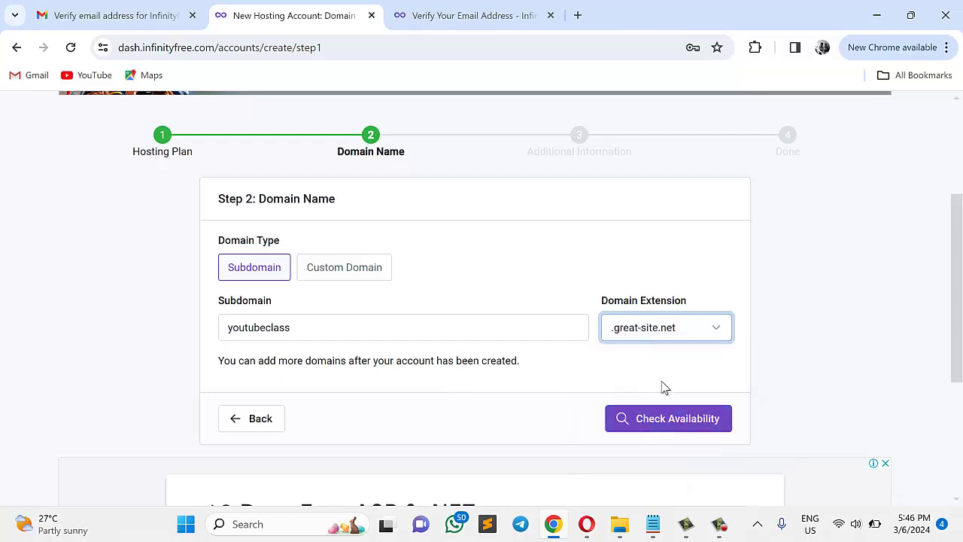
pyautogui.click(662, 422)
pyautogui.click(677, 429)
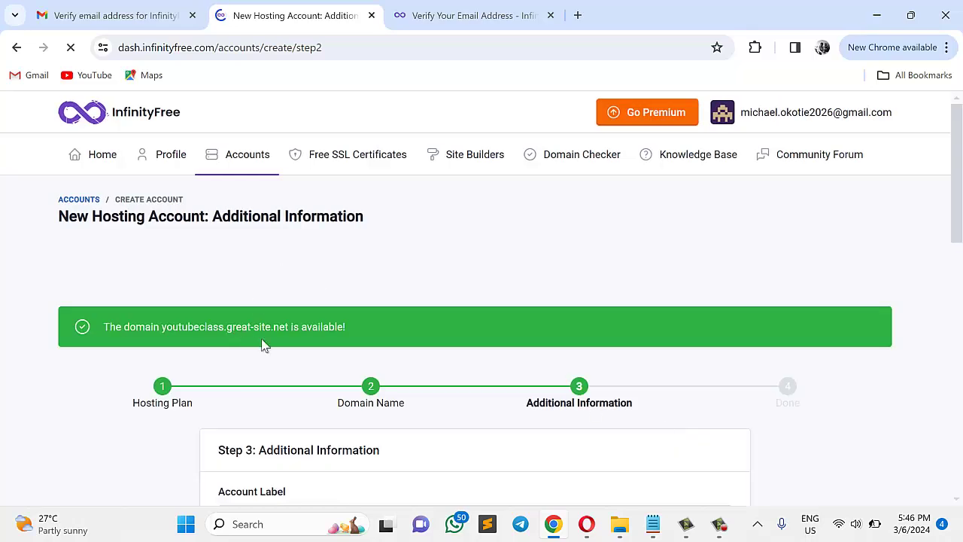
# Set Email Consent to I Approve, tick reCAPTCHA and create the hosting account
pyautogui.scroll(-3, 262, 345)
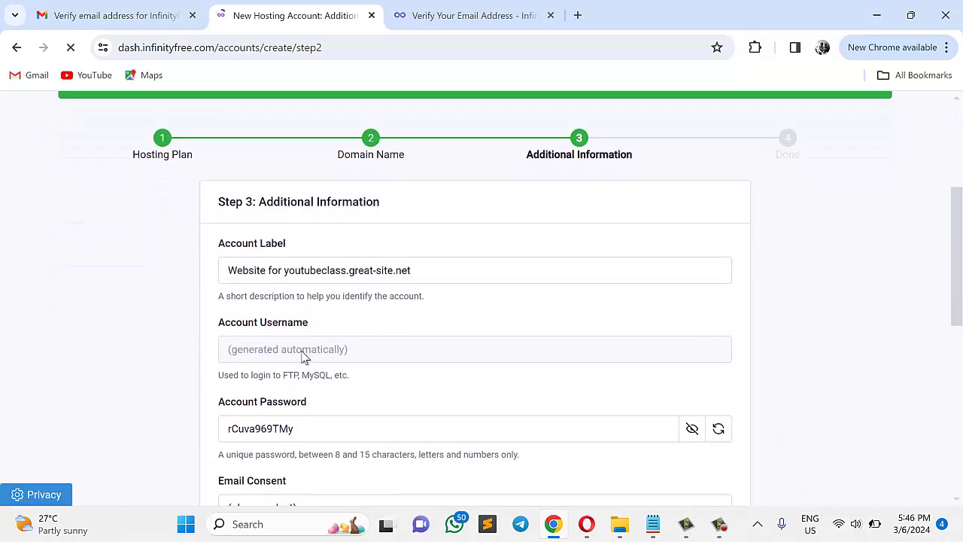
pyautogui.scroll(-3, 307, 349)
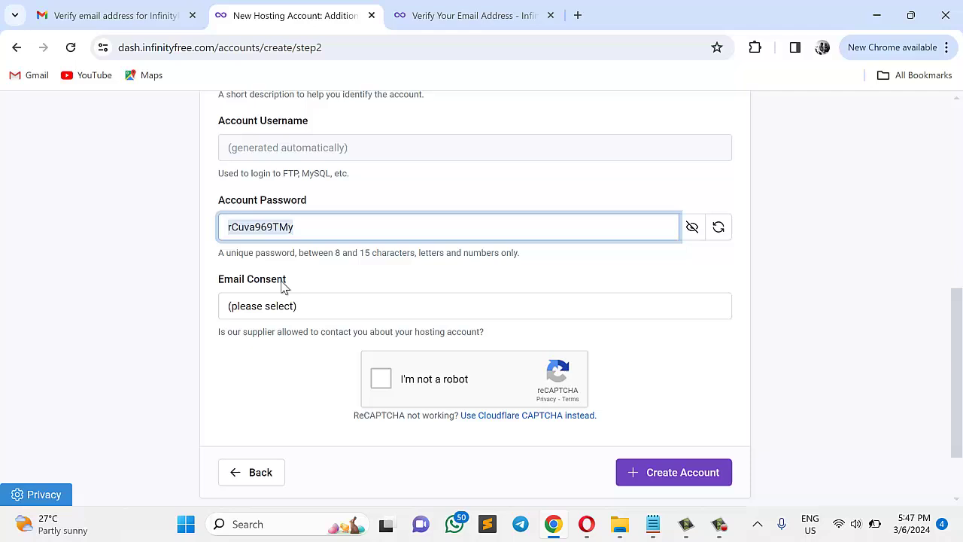
pyautogui.click(314, 306)
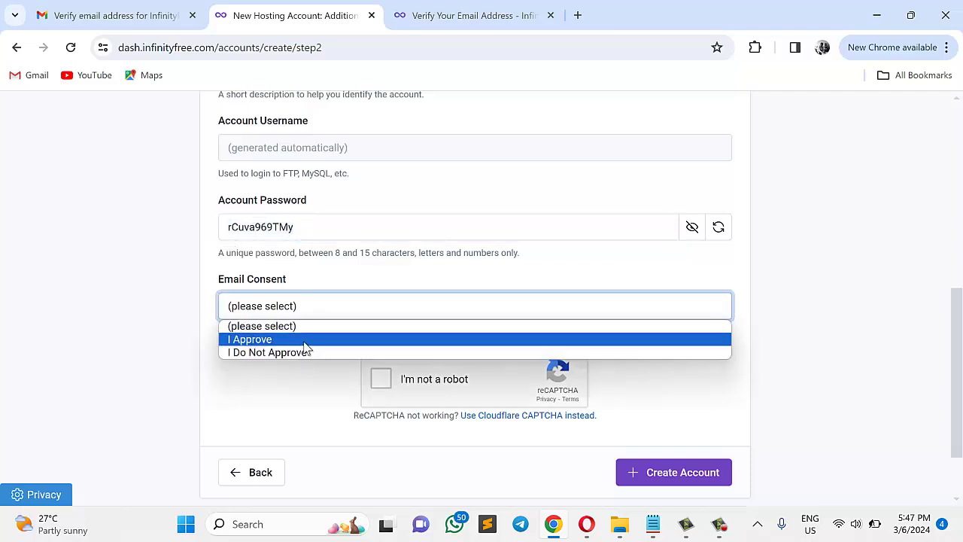
pyautogui.click(305, 341)
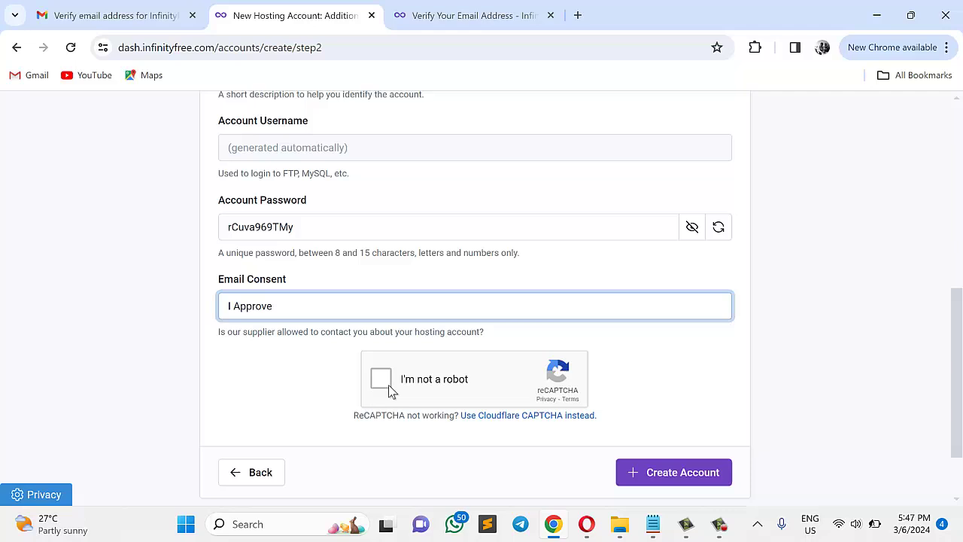
pyautogui.click(382, 380)
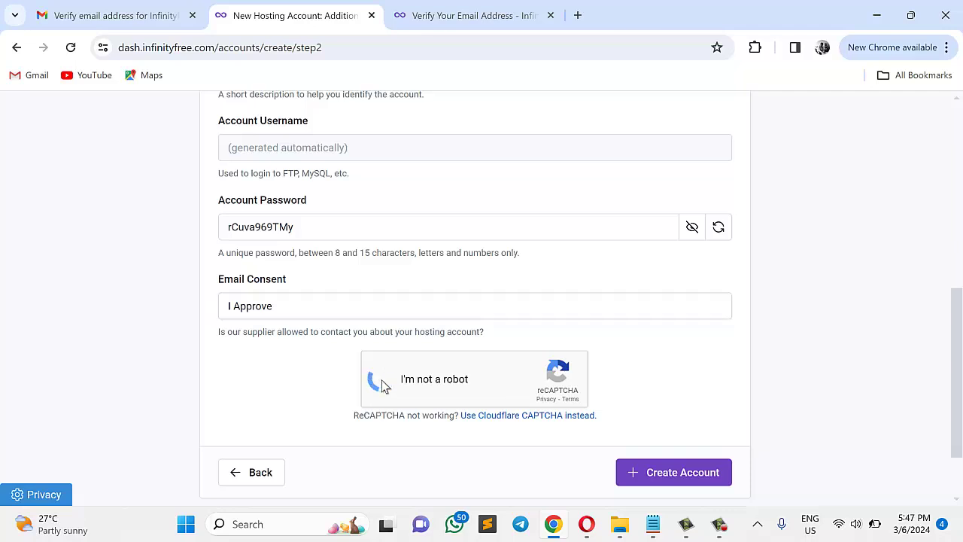
pyautogui.click(675, 470)
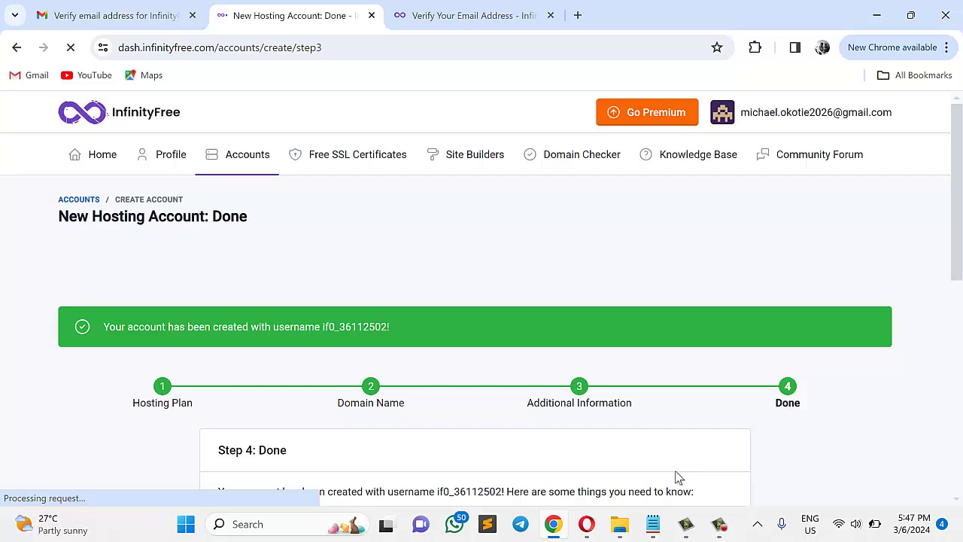
# Open the new account's control panel from the Done page
pyautogui.scroll(-5, 497, 276)
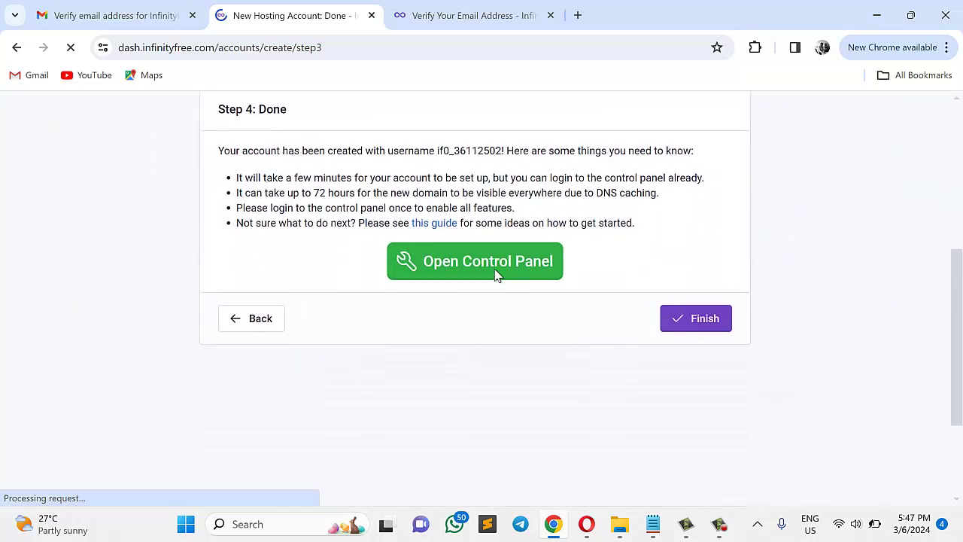
pyautogui.scroll(3, 497, 275)
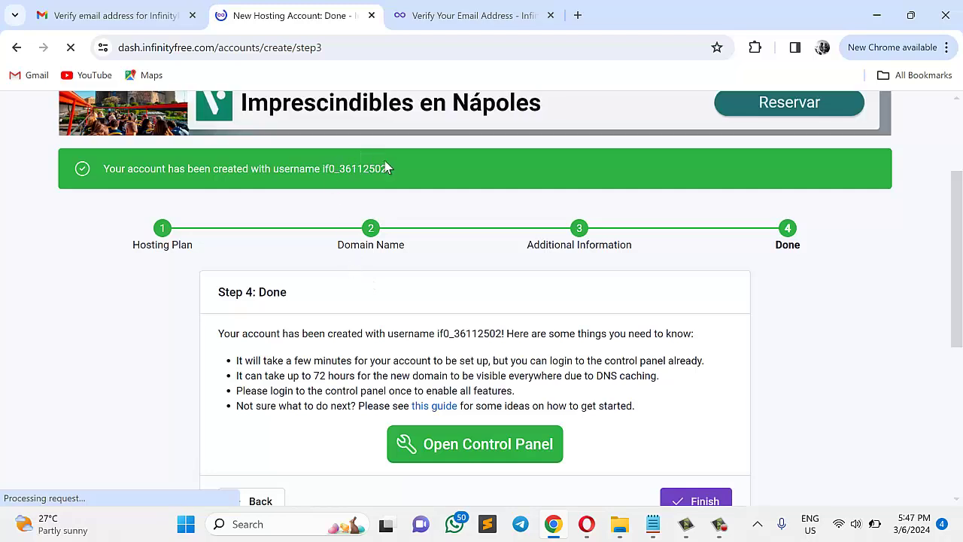
pyautogui.scroll(-2, 486, 320)
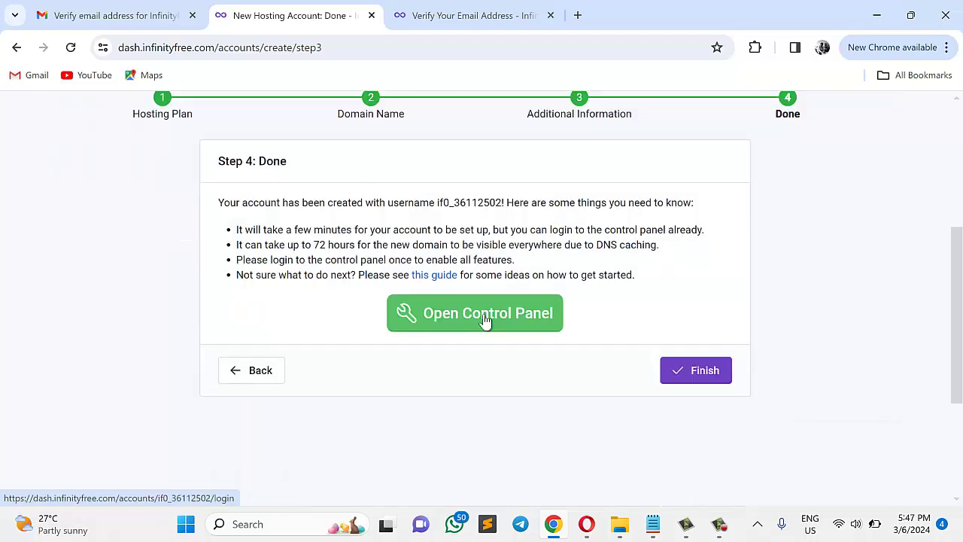
pyautogui.click(486, 320)
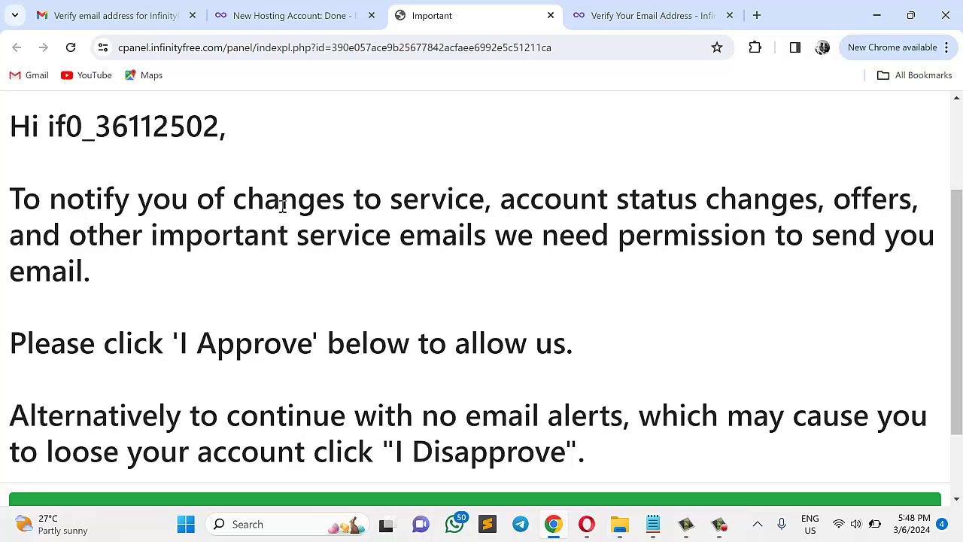
# Approve service emails on the VistaPanel Important notice
pyautogui.scroll(-1, 280, 208)
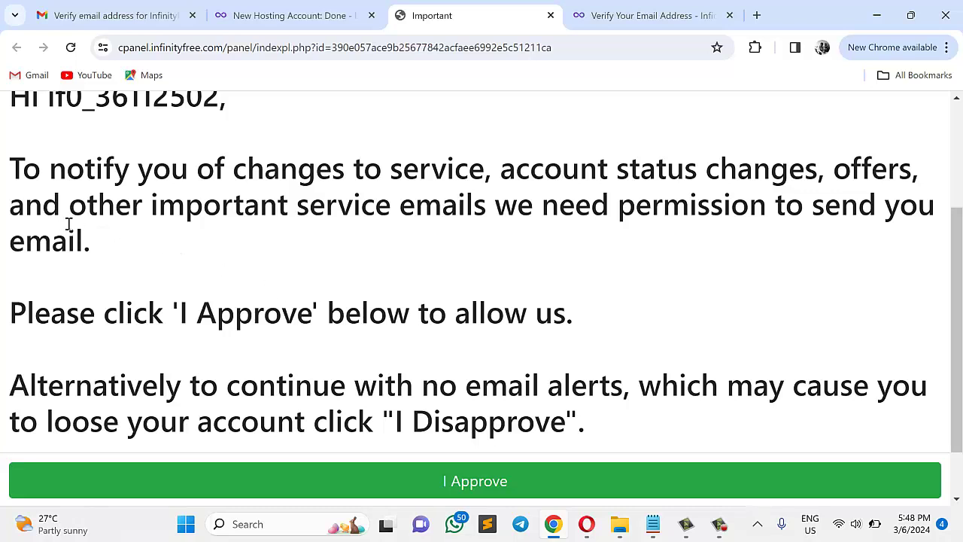
pyautogui.scroll(-1, 413, 344)
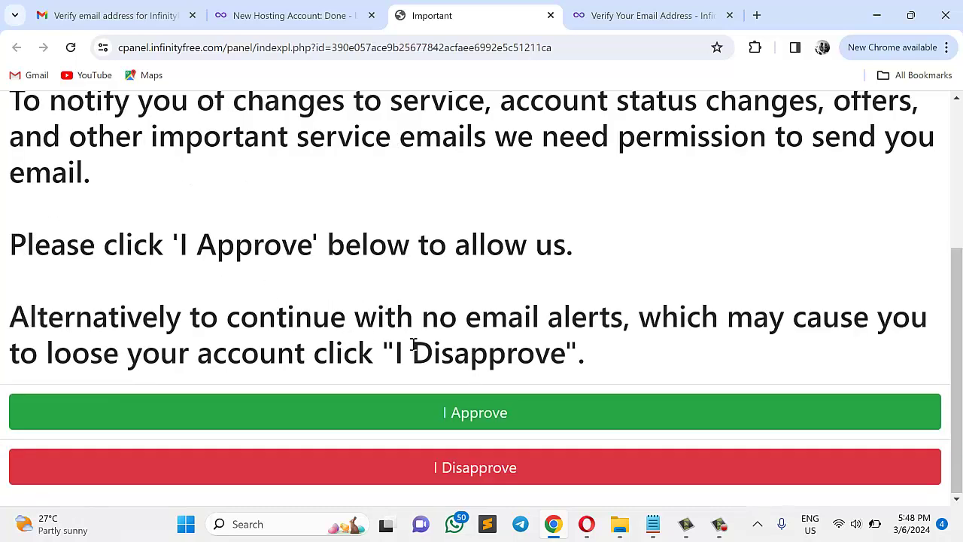
pyautogui.click(479, 414)
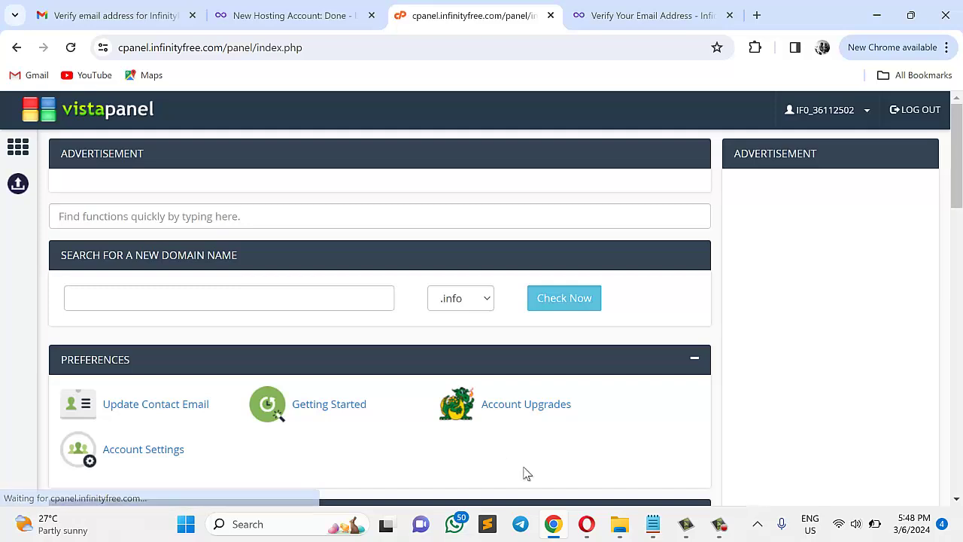
# Scroll the VistaPanel home page down to the Softaculous Apps Installer in Software
pyautogui.scroll(-4, 397, 393)
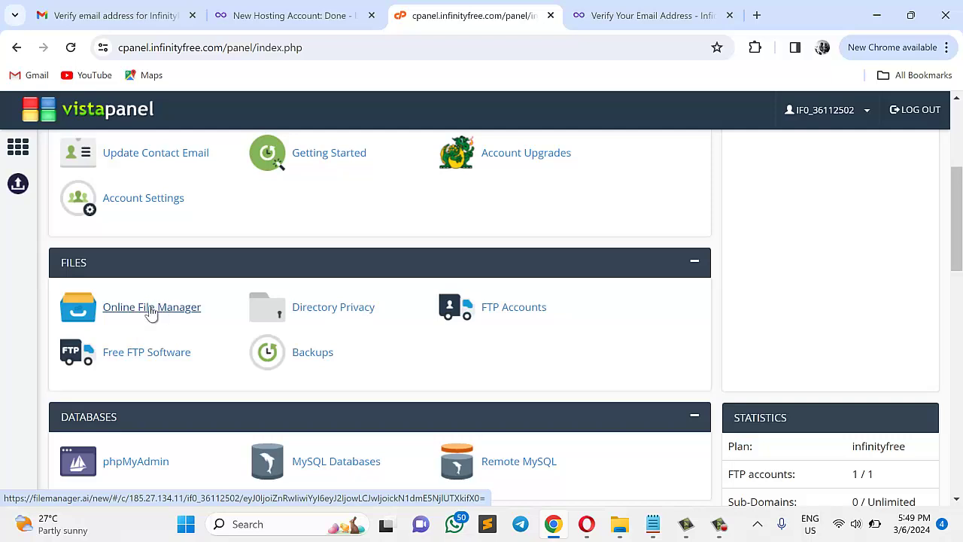
pyautogui.scroll(-2, 151, 314)
pyautogui.scroll(2, 150, 314)
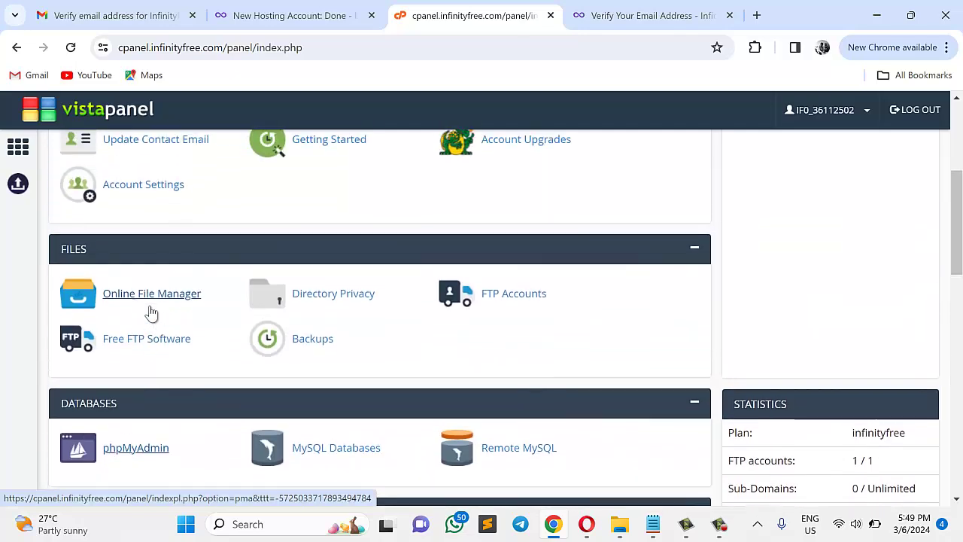
pyautogui.scroll(-1, 133, 311)
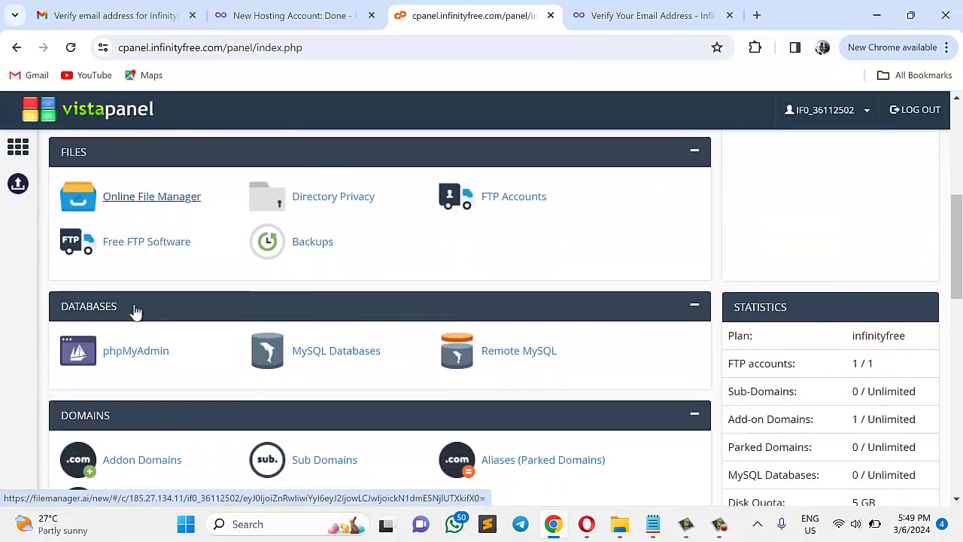
pyautogui.scroll(-5, 134, 312)
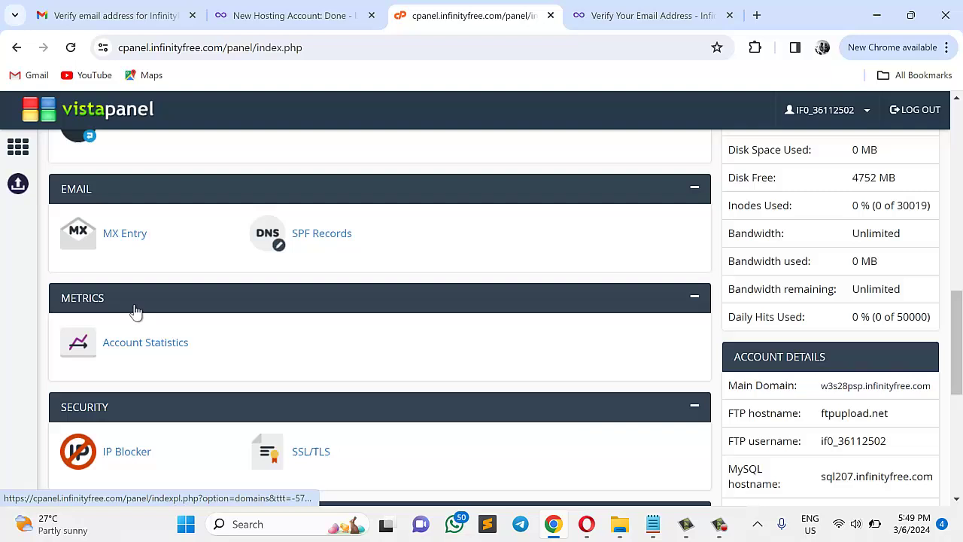
pyautogui.scroll(-5, 134, 312)
pyautogui.scroll(1, 134, 307)
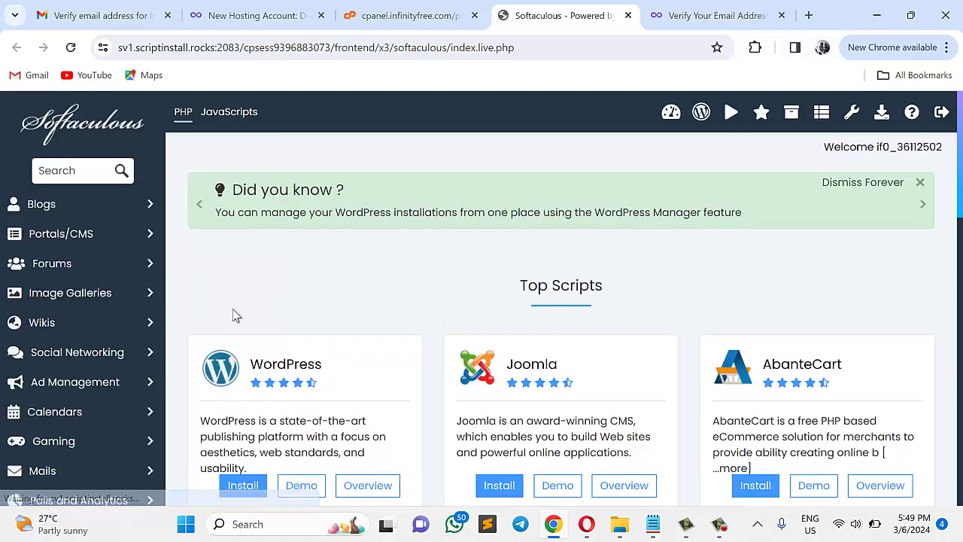
# Choose Install under WordPress in Softaculous Top Scripts
pyautogui.scroll(-8, 318, 254)
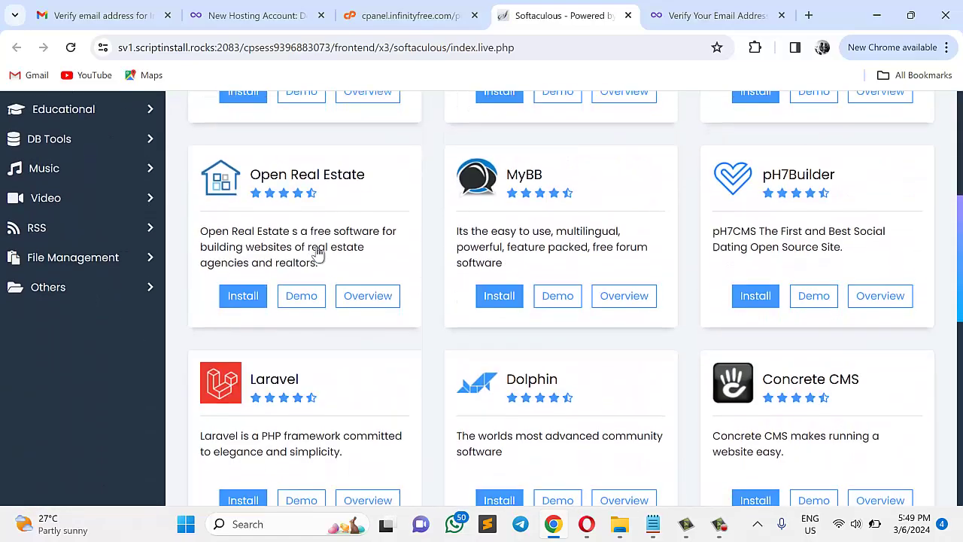
pyautogui.scroll(8, 318, 254)
pyautogui.scroll(-2, 316, 254)
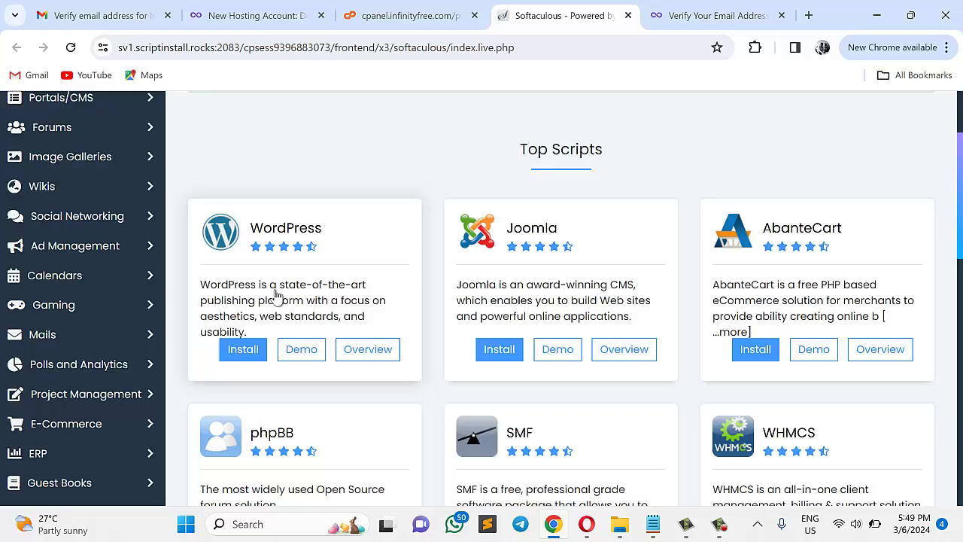
pyautogui.click(241, 351)
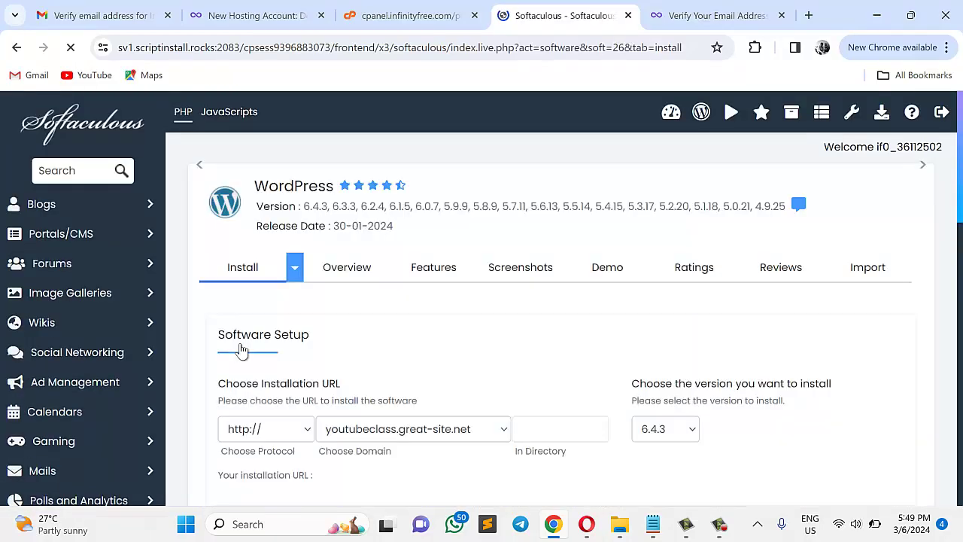
# Leave the In Directory field empty so WordPress installs at youtubeclass.great-site.net's root
pyautogui.scroll(-4, 241, 351)
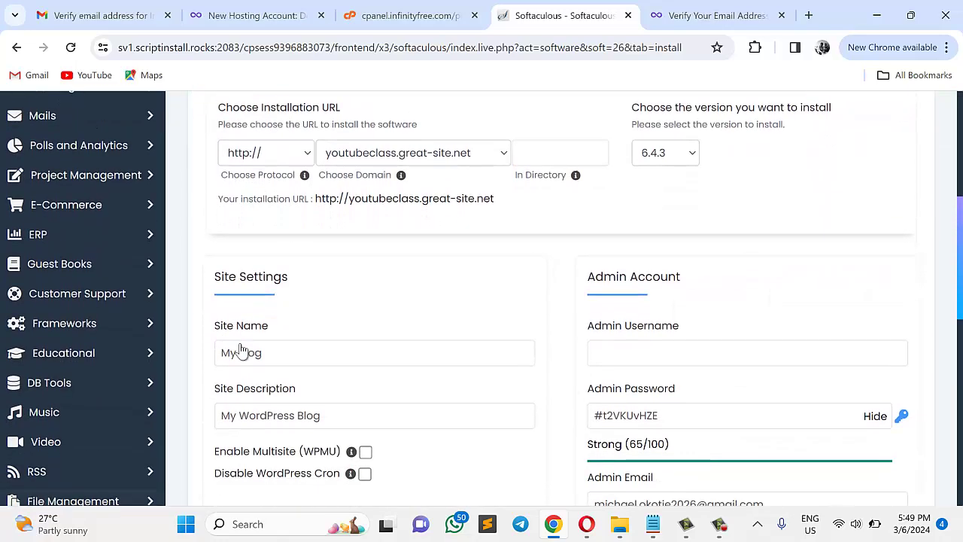
pyautogui.scroll(1, 241, 350)
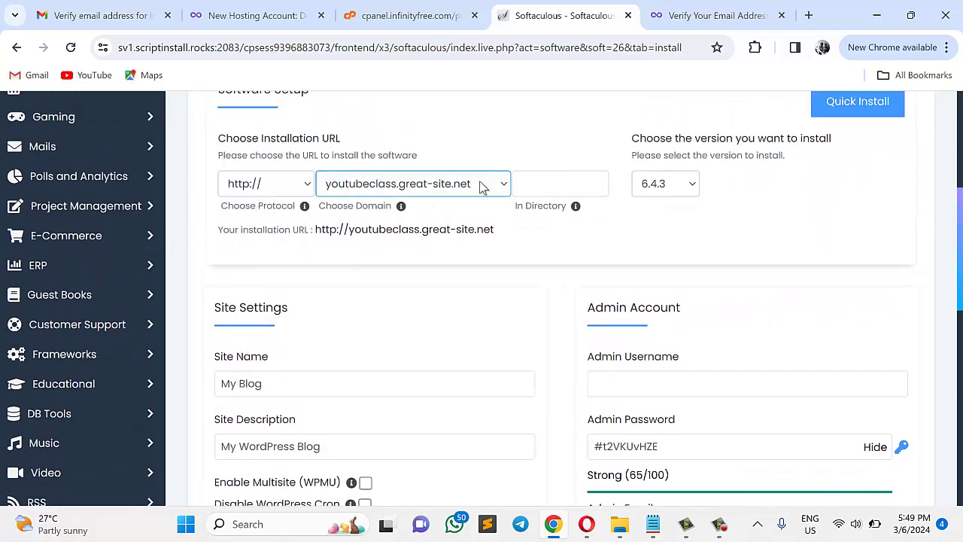
pyautogui.click(552, 183)
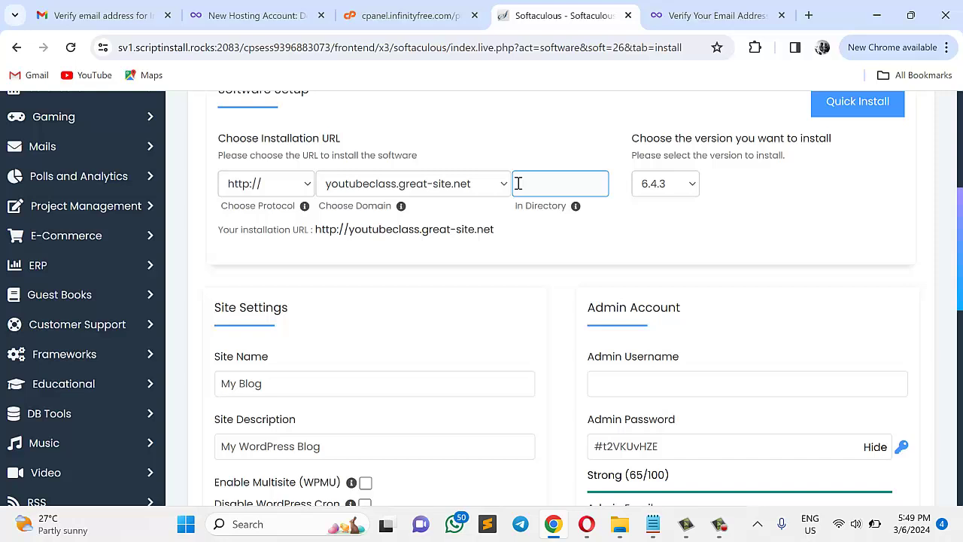
pyautogui.click(490, 236)
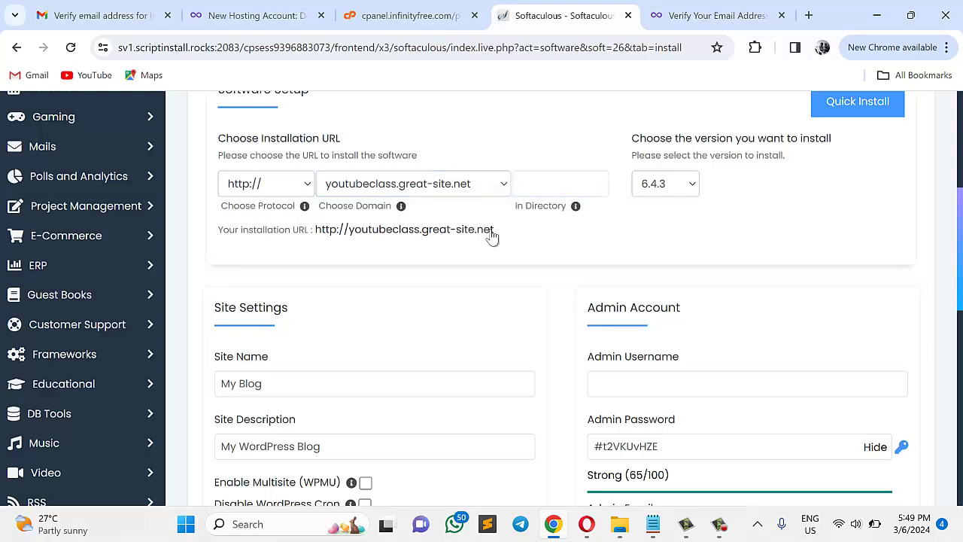
pyautogui.scroll(-1, 503, 243)
pyautogui.scroll(-3, 503, 242)
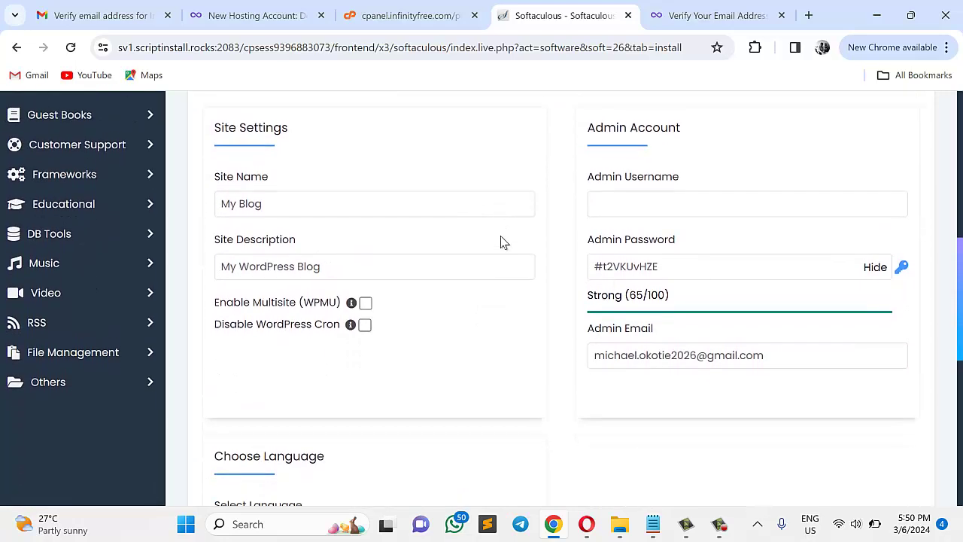
# Enter 'youtu' in the Admin Username field
pyautogui.click(501, 243)
pyautogui.click(606, 241)
pyautogui.scroll(1, 624, 228)
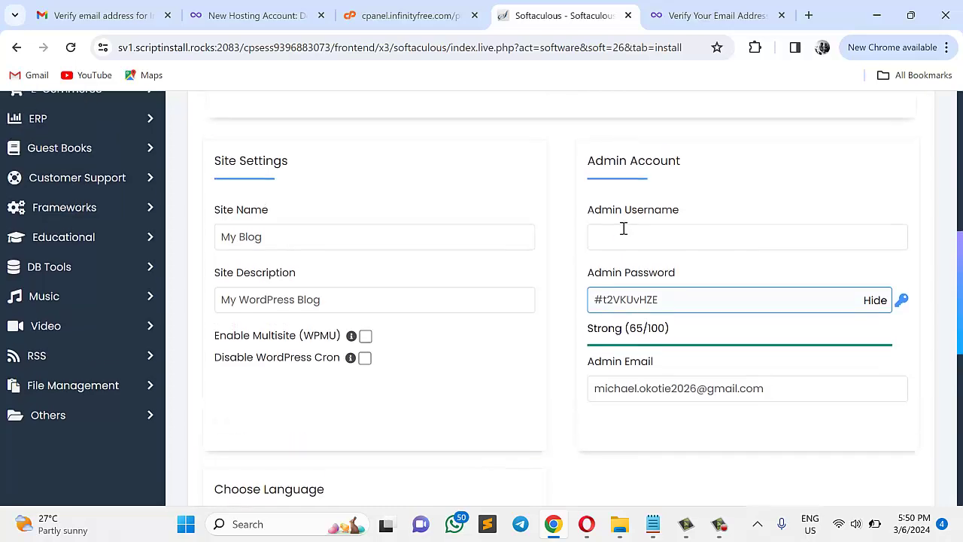
pyautogui.click(625, 235)
pyautogui.click(626, 234)
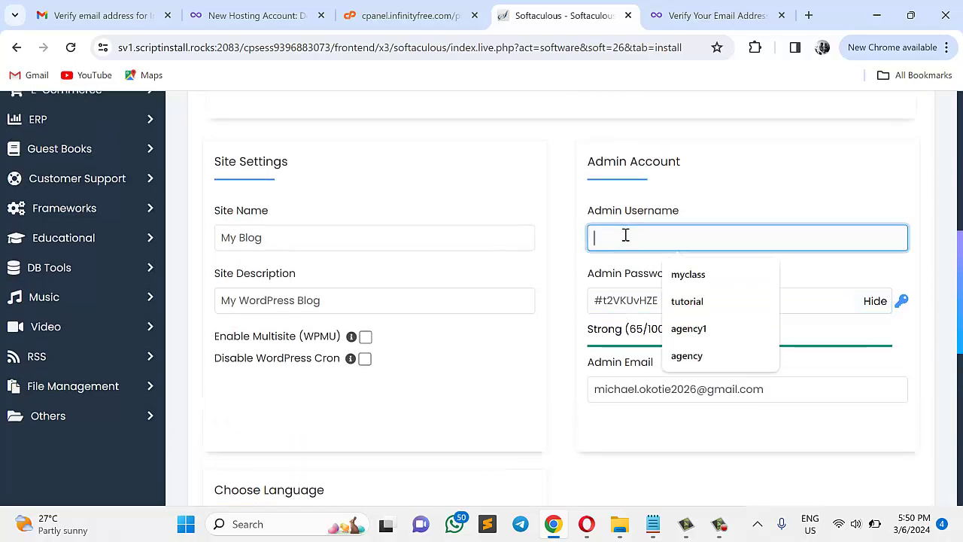
pyautogui.write('youtubeclass')
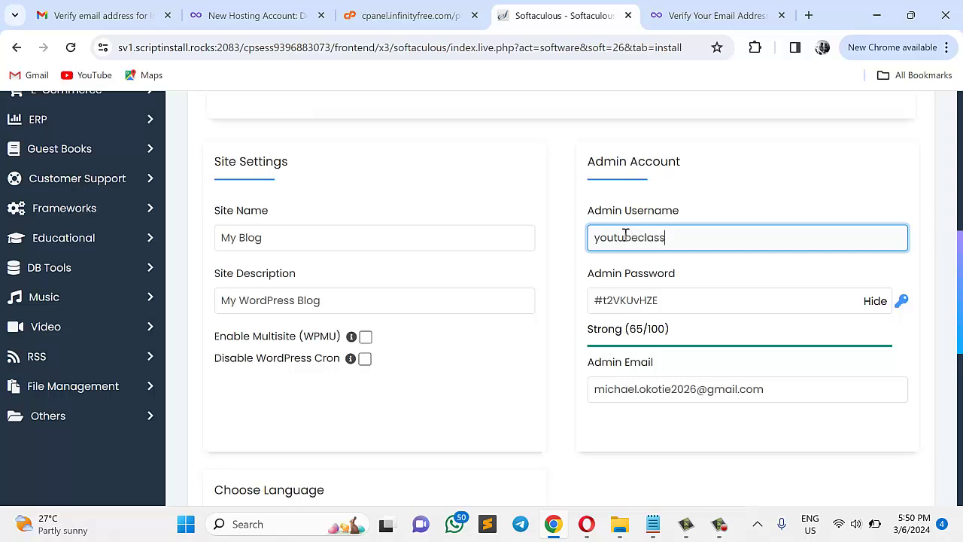
# Replace the generated admin password with your own password ending in $, rated Strong (87/100)
pyautogui.hotkey('ctrl', 'a')
pyautogui.click(648, 300)
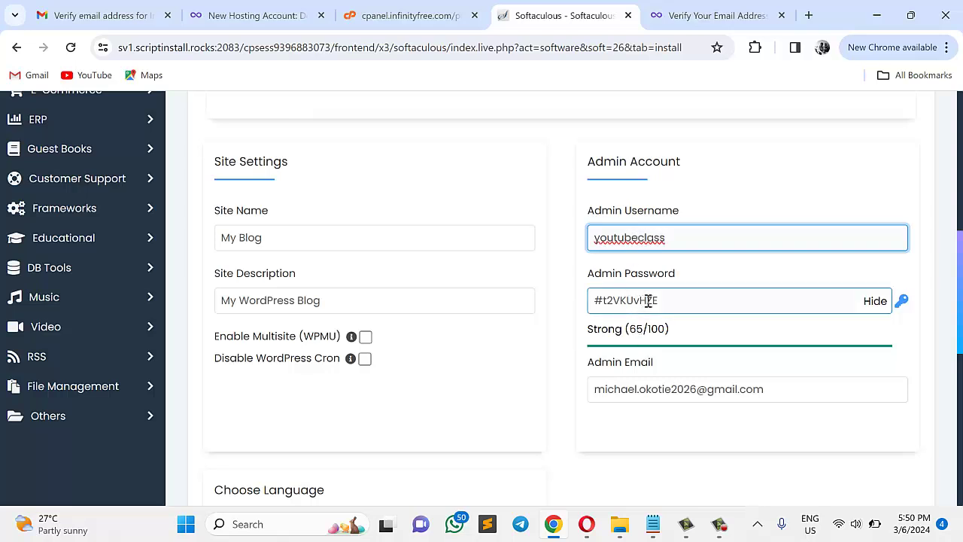
pyautogui.moveTo(674, 305); pyautogui.dragTo(566, 305)
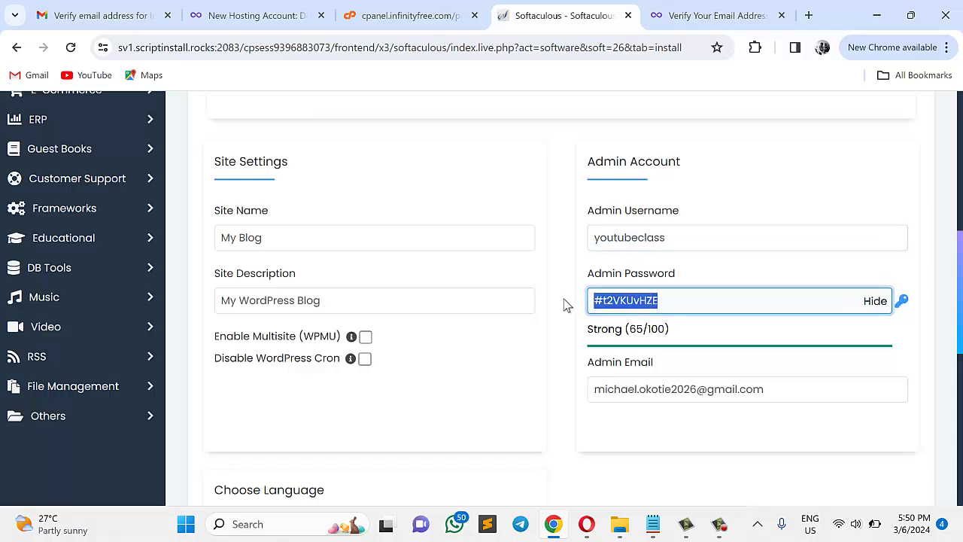
pyautogui.press('BackSpace')
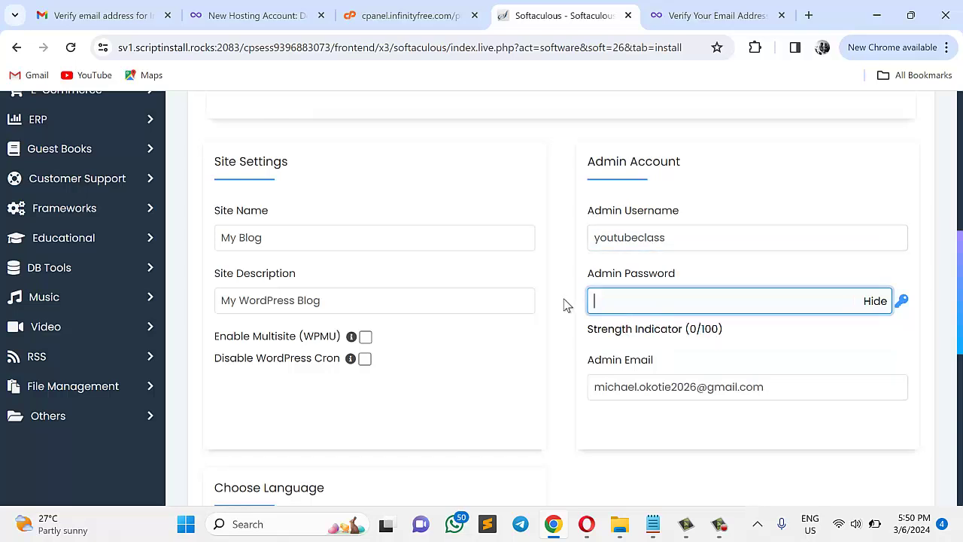
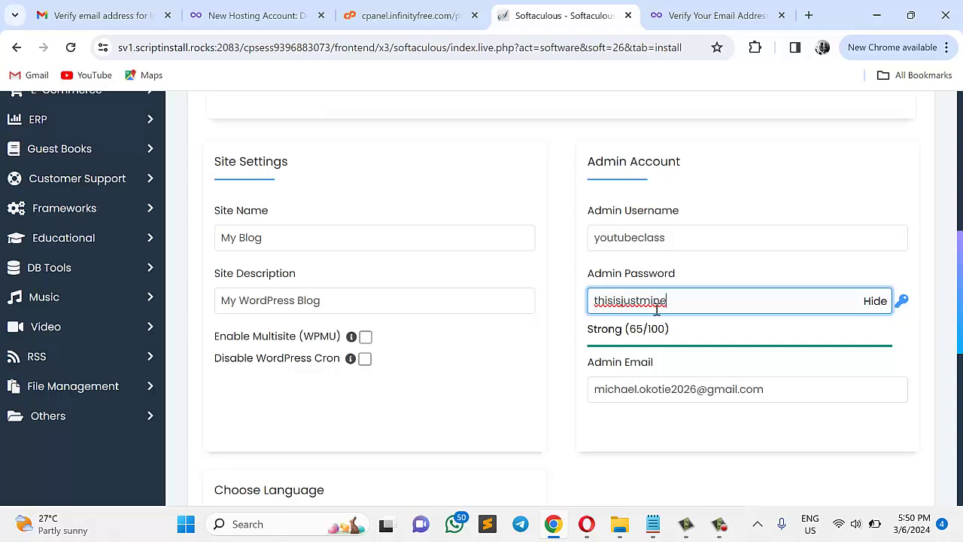
pyautogui.scroll(-1, 674, 342)
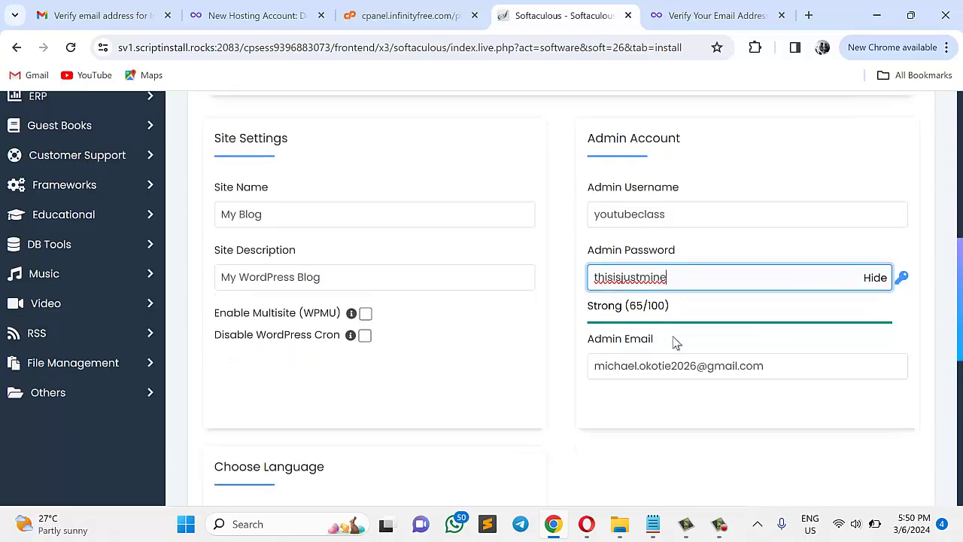
pyautogui.scroll(1, 670, 316)
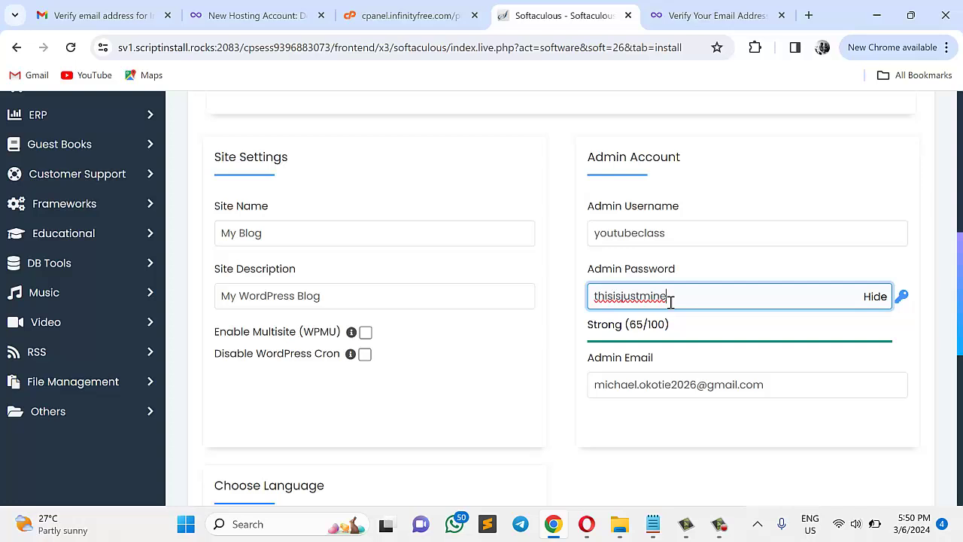
pyautogui.scroll(-1, 657, 387)
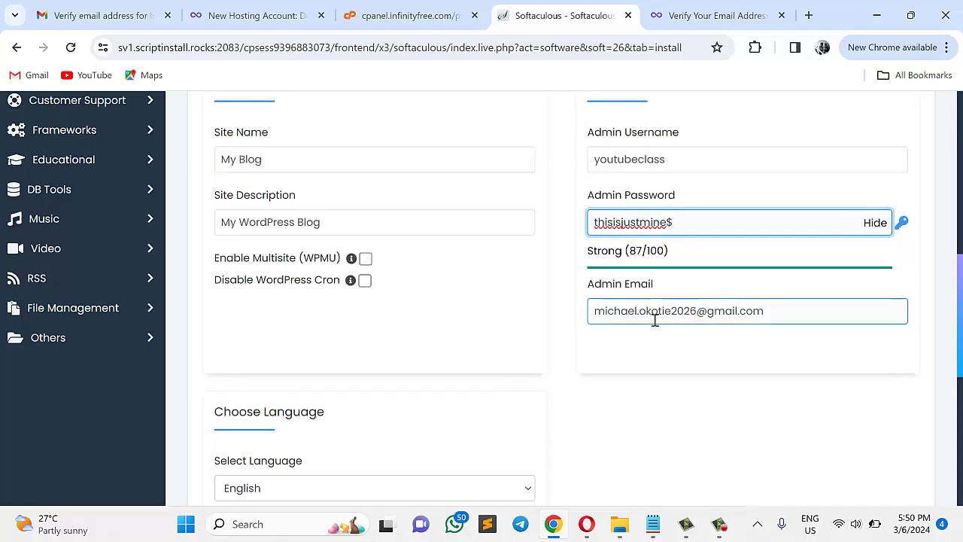
pyautogui.scroll(-4, 688, 323)
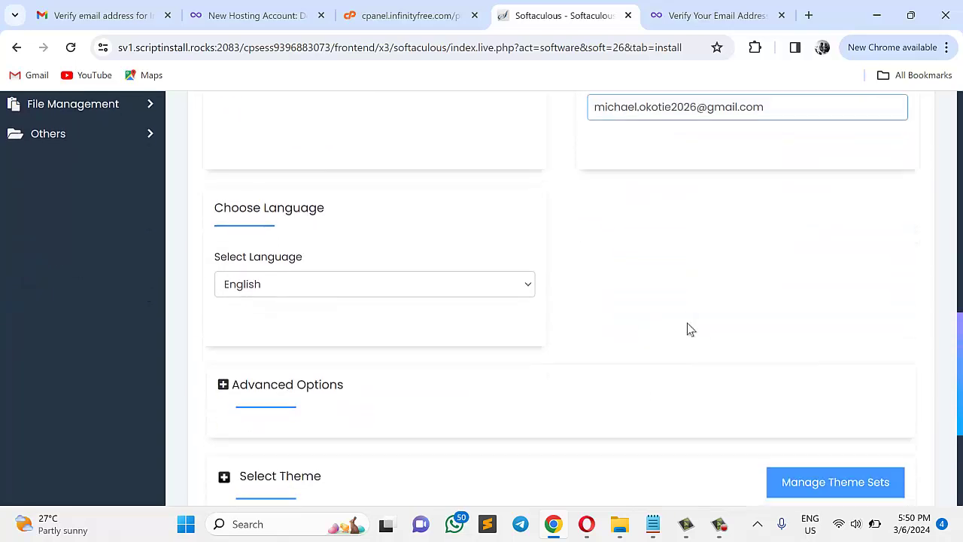
pyautogui.scroll(-2, 678, 330)
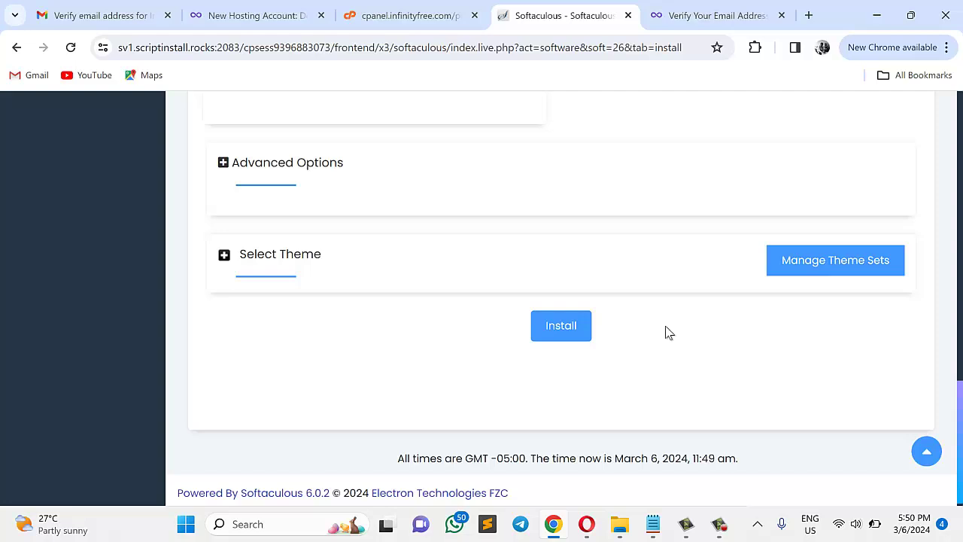
# Run the WordPress install and scroll to the wp-admin Administrative URL on the success page
pyautogui.click(570, 326)
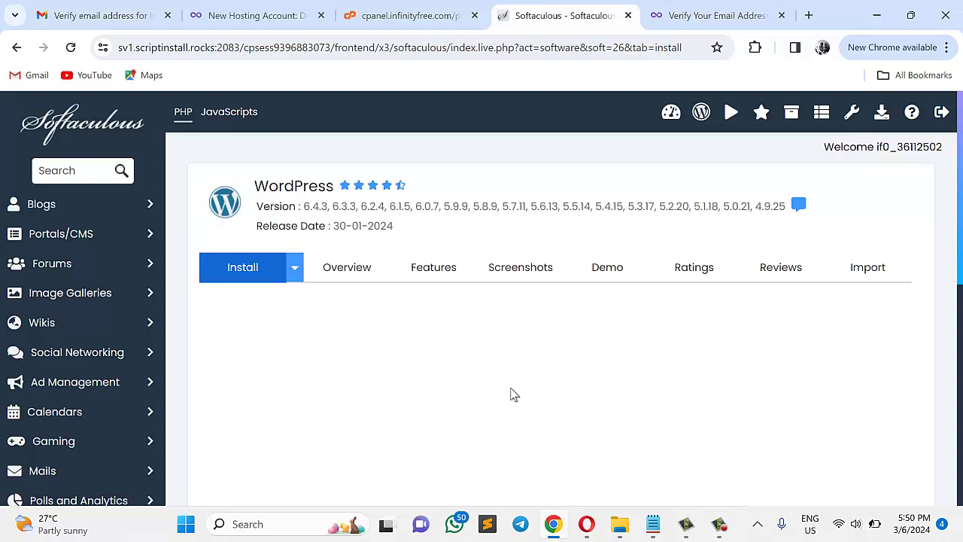
pyautogui.scroll(-1, 512, 394)
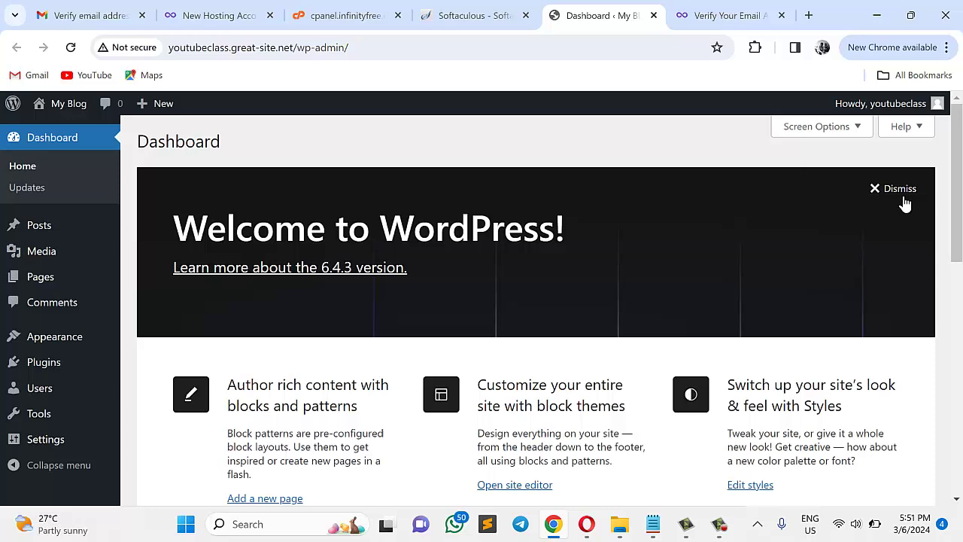
# Dismiss the welcome panel and hide Site Health, At a Glance, Activity, Quick Draft and Events boxes
pyautogui.click(876, 188)
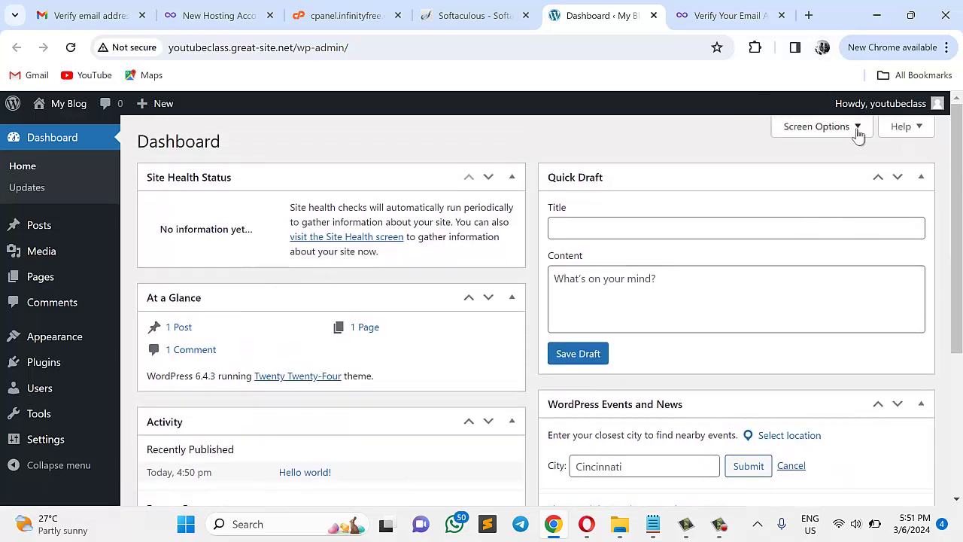
pyautogui.click(820, 127)
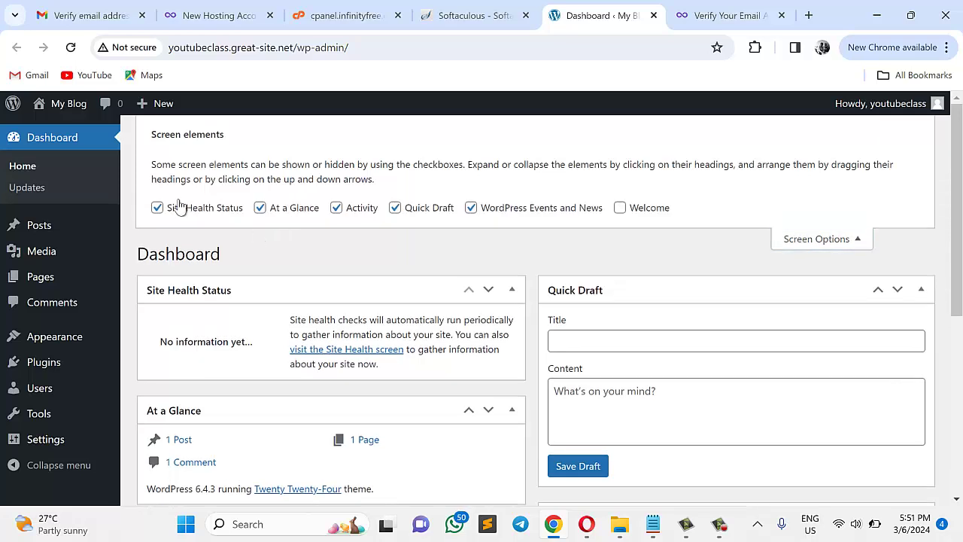
pyautogui.click(158, 208)
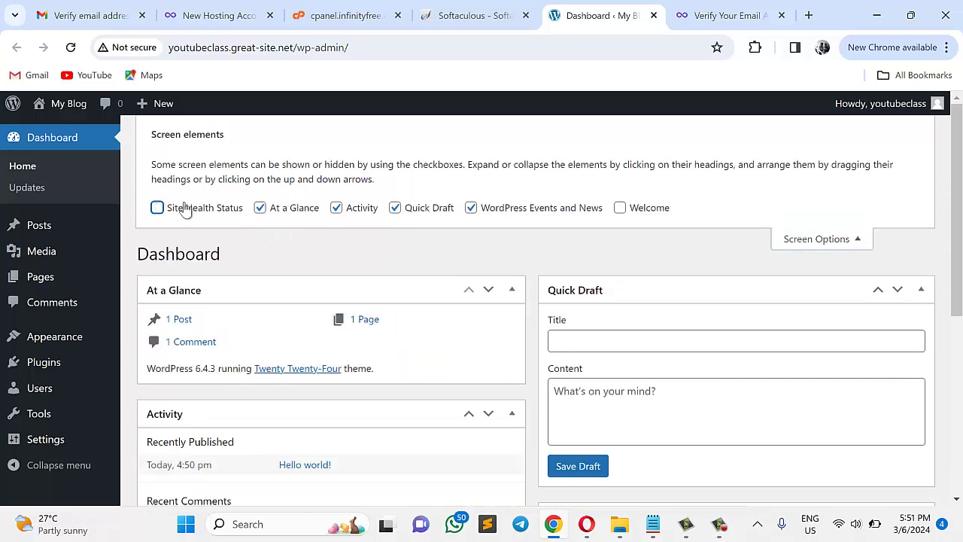
pyautogui.click(260, 210)
pyautogui.click(347, 213)
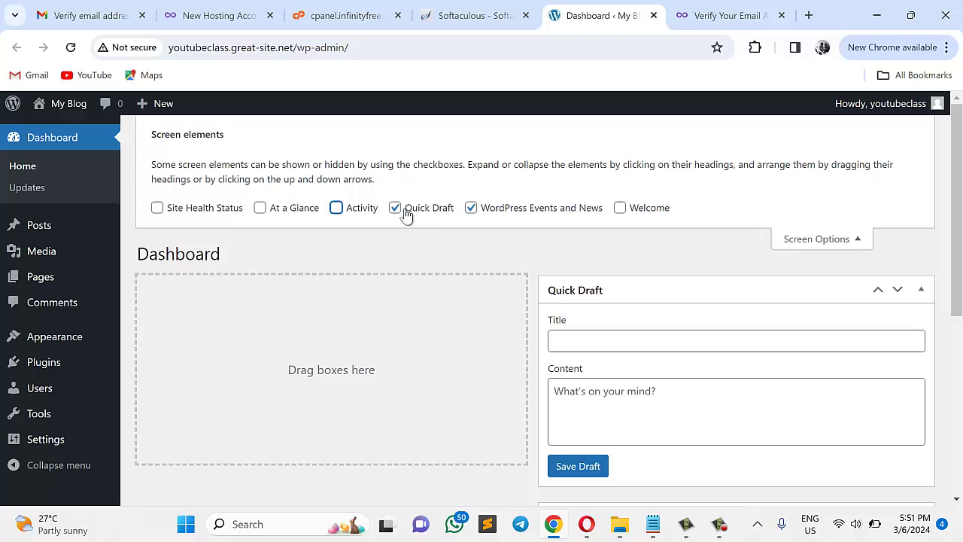
pyautogui.click(396, 208)
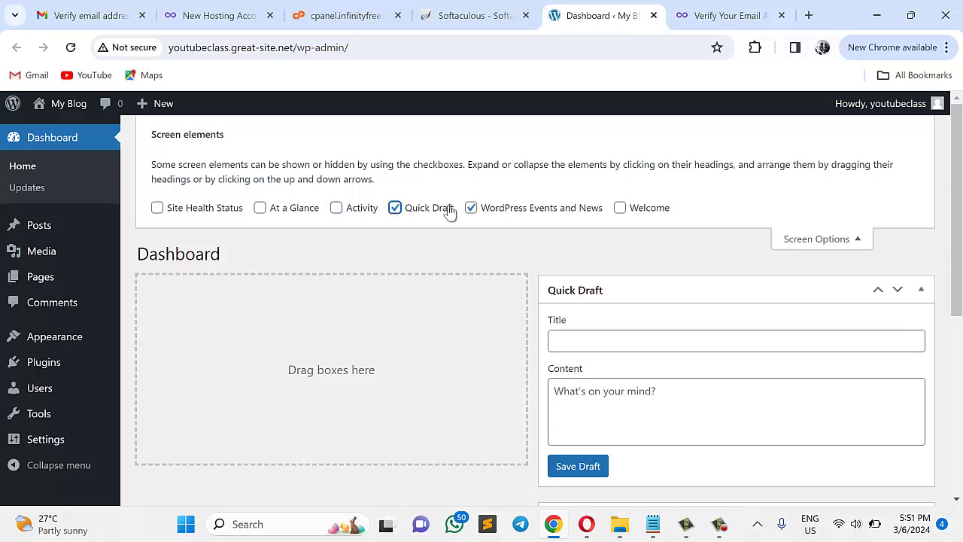
pyautogui.click(535, 208)
pyautogui.click(806, 240)
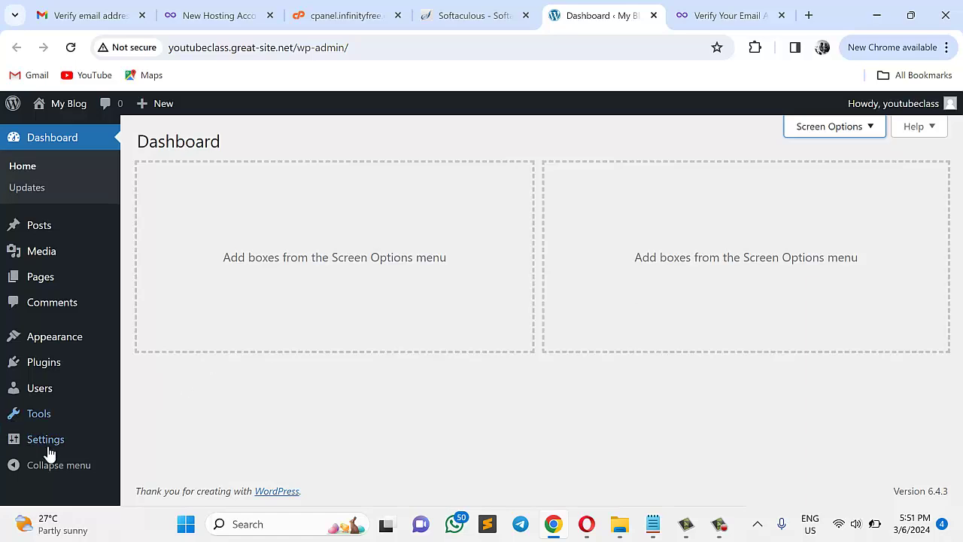
# Open My Blog's Visit Site link in a new tab and look over the homepage
pyautogui.moveTo(62, 343)
pyautogui.moveTo(41, 367)
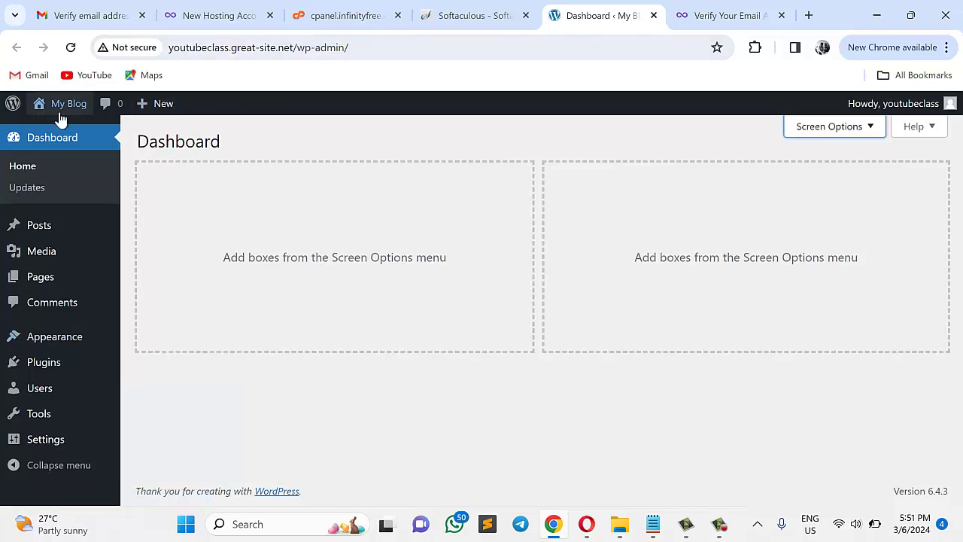
pyautogui.moveTo(60, 111)
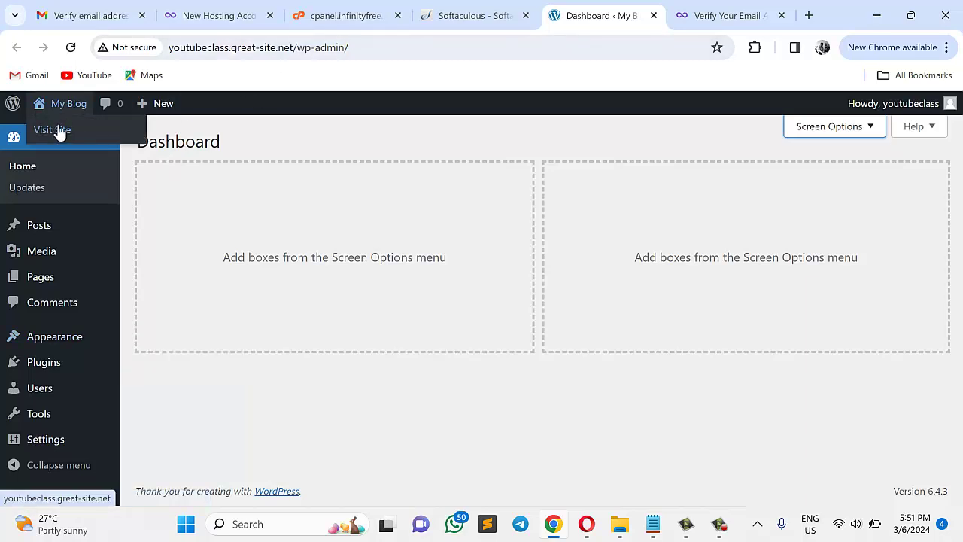
pyautogui.rightClick(59, 131)
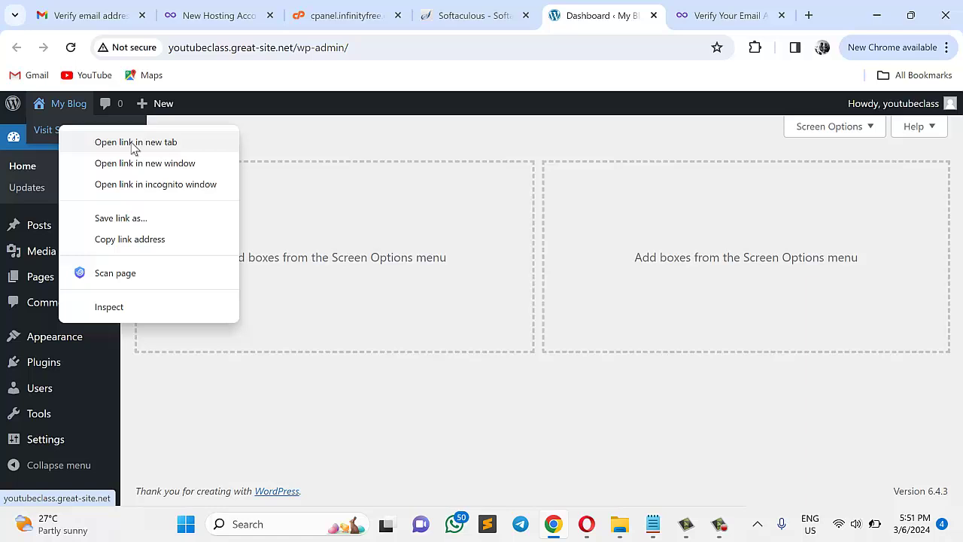
pyautogui.click(134, 142)
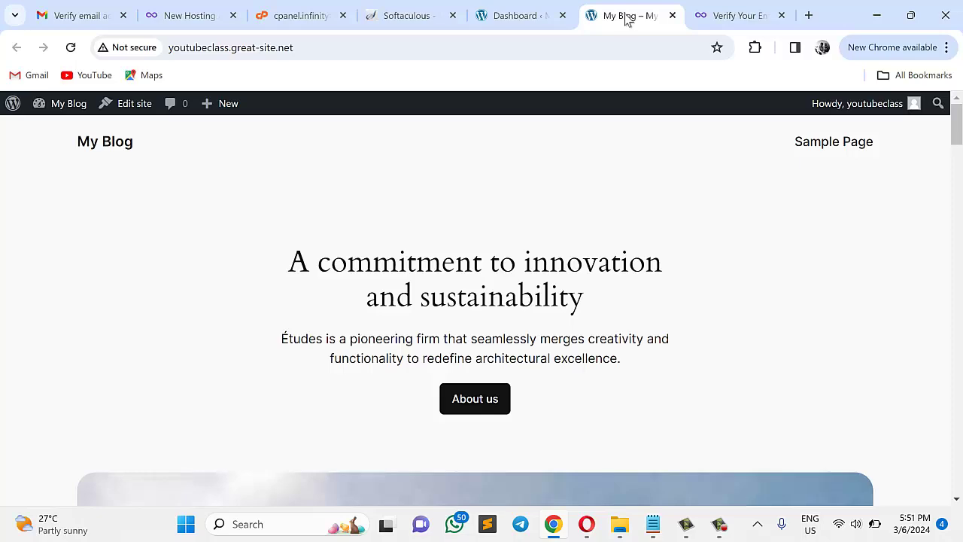
pyautogui.scroll(-5, 522, 312)
pyautogui.scroll(5, 523, 312)
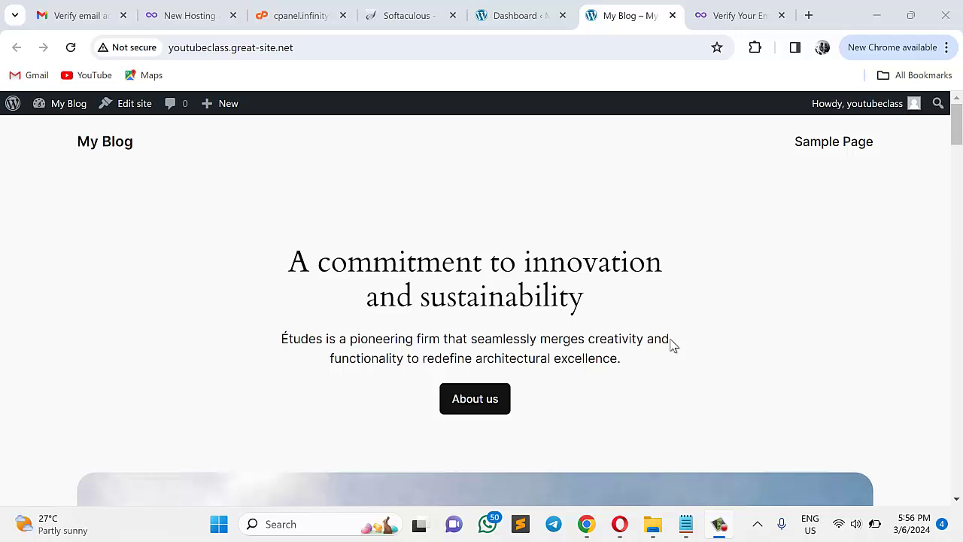
pyautogui.scroll(-2, 673, 345)
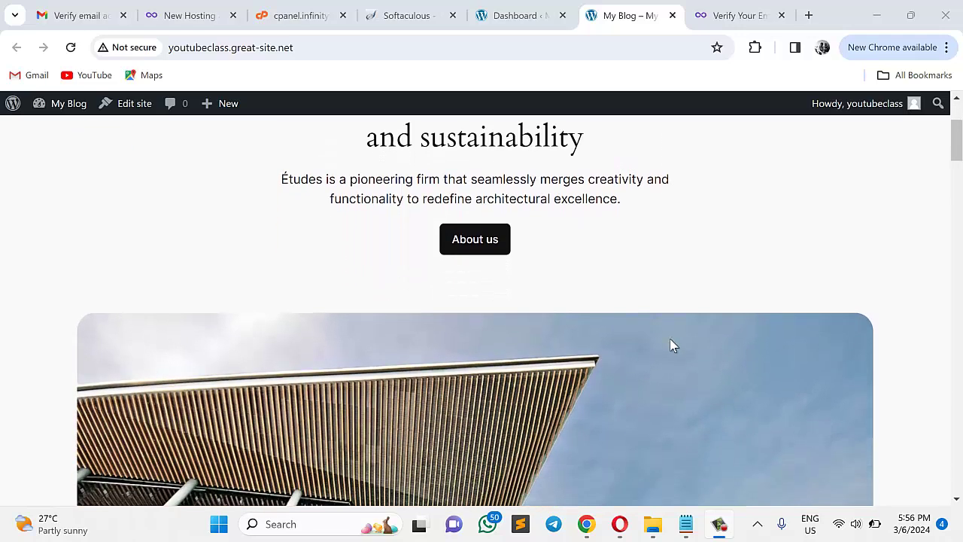
pyautogui.scroll(2, 673, 345)
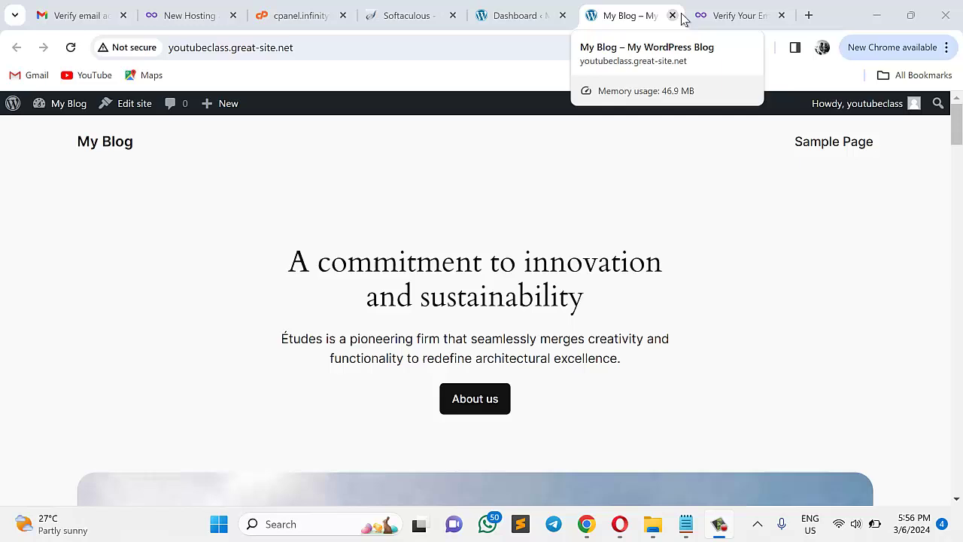
# Close the Verify Your Email tab, load the InfinityFree website, and log in to Hosting Accounts
pyautogui.click(731, 15)
pyautogui.hotkey('ctrl', 'w')
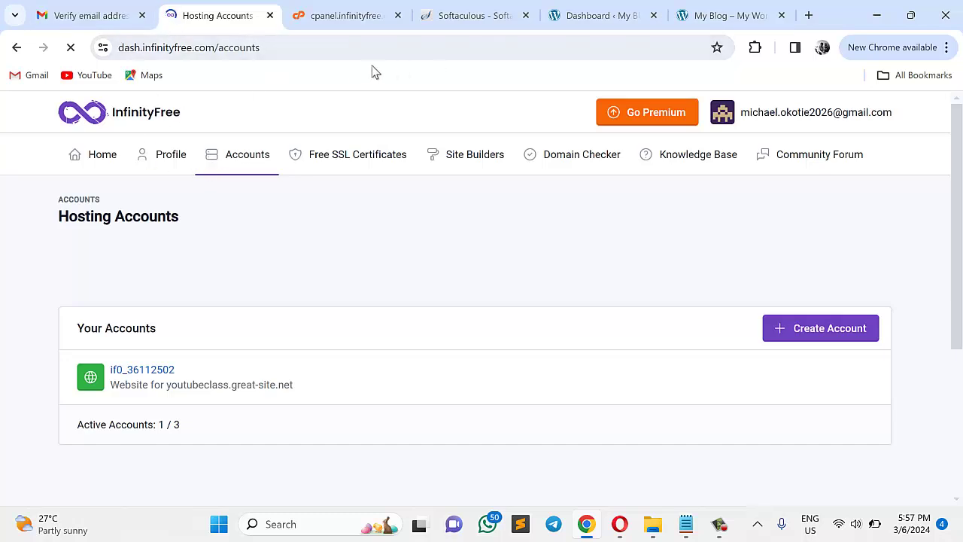
pyautogui.click(320, 52)
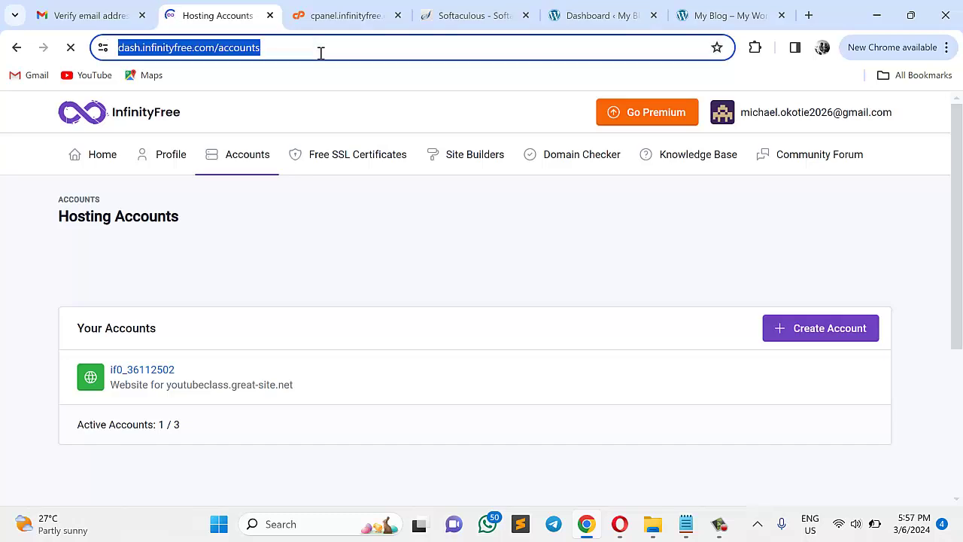
pyautogui.press('BackSpace')
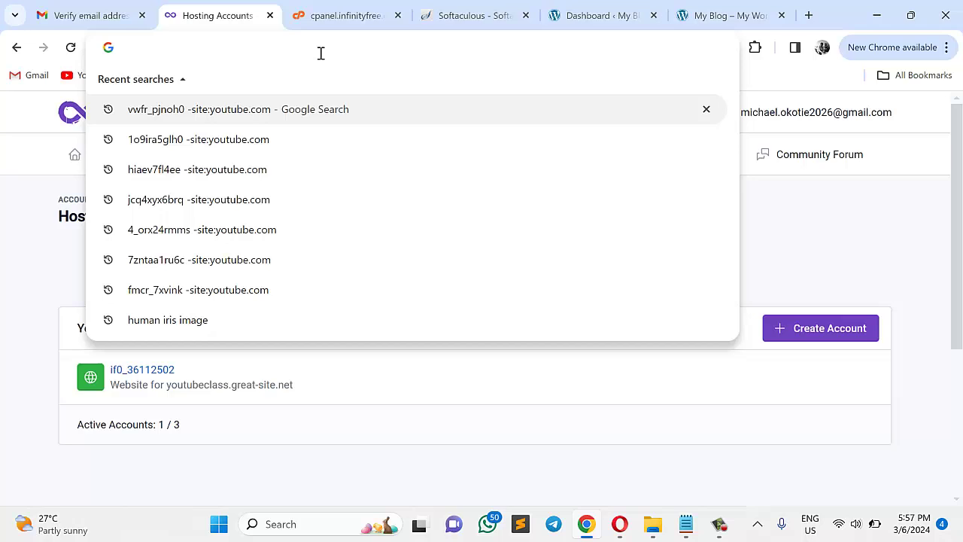
pyautogui.write('infin')
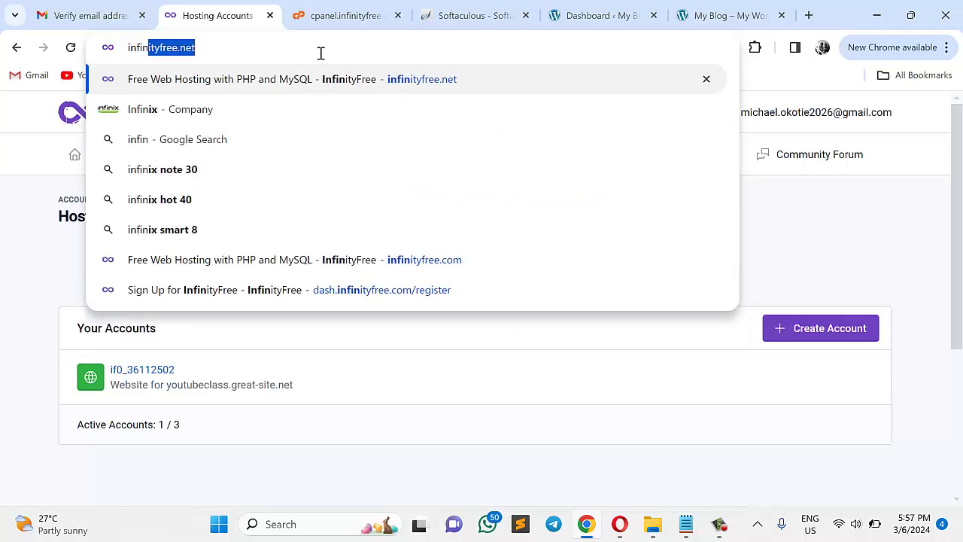
pyautogui.press('Right')
pyautogui.press('Return')
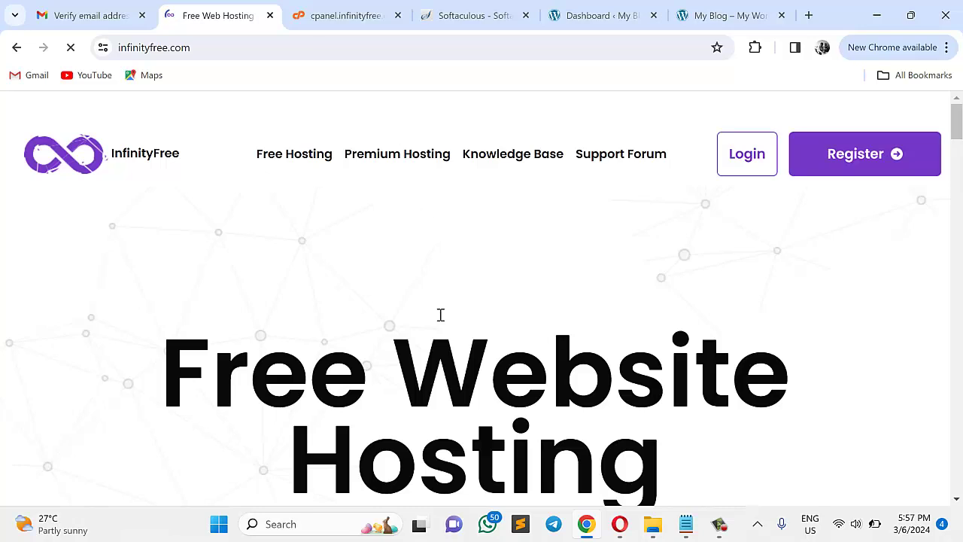
pyautogui.scroll(-4, 440, 315)
pyautogui.scroll(4, 439, 320)
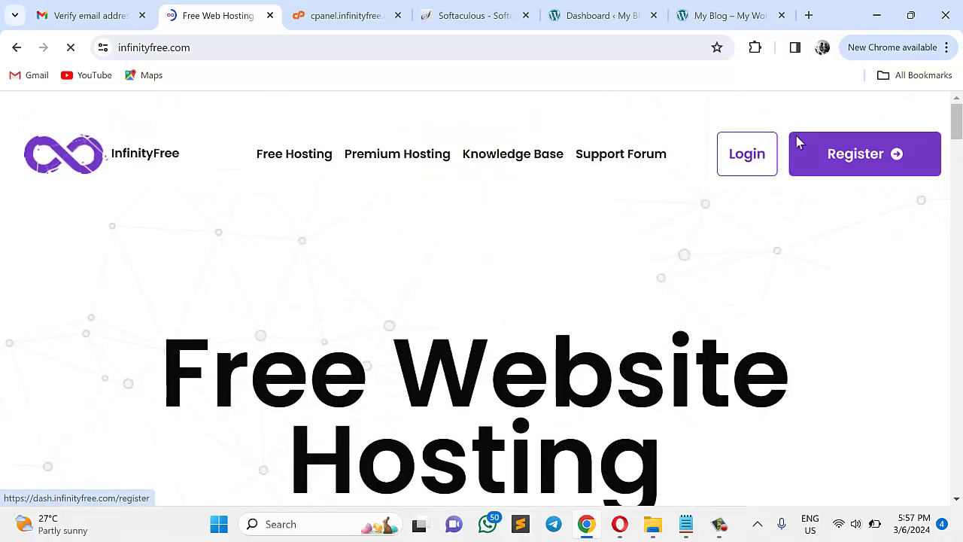
pyautogui.click(745, 158)
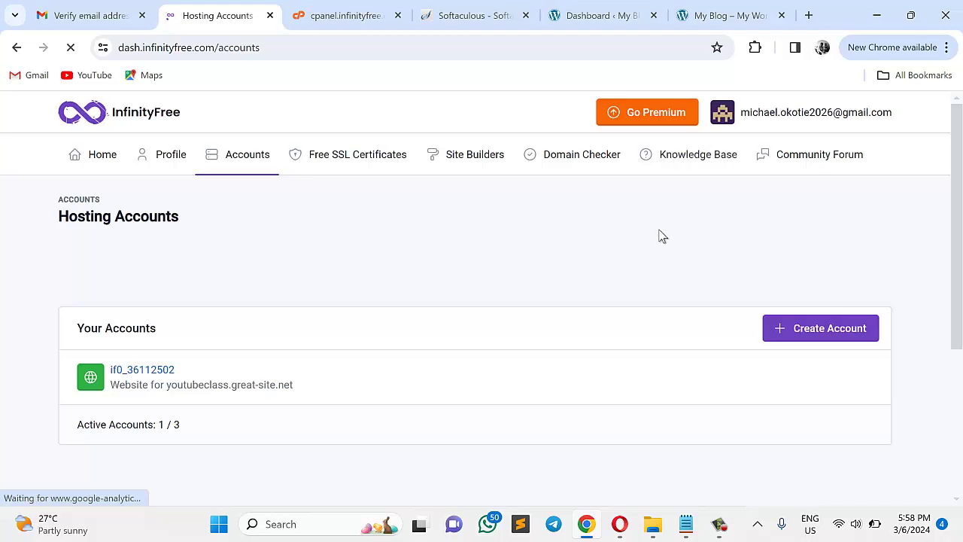
# Open the youtubeclass.great-site.net hosting account, dismiss the ad, and launch its Control Panel
pyautogui.scroll(-1, 652, 231)
pyautogui.scroll(1, 652, 230)
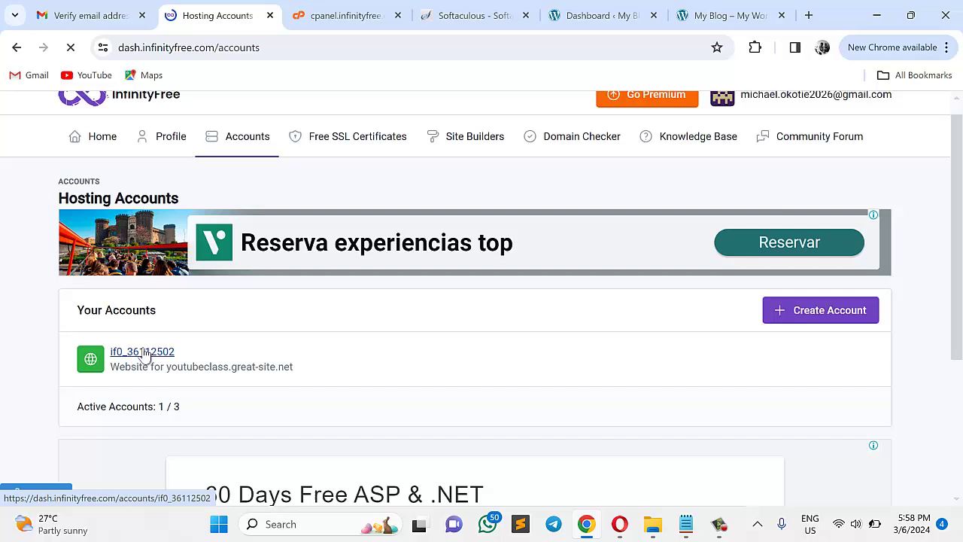
pyautogui.click(145, 354)
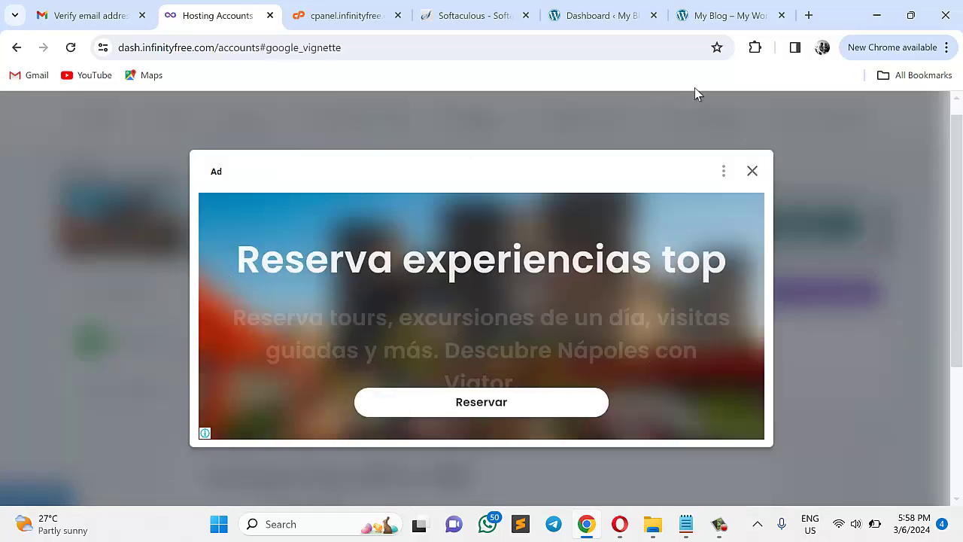
pyautogui.click(752, 172)
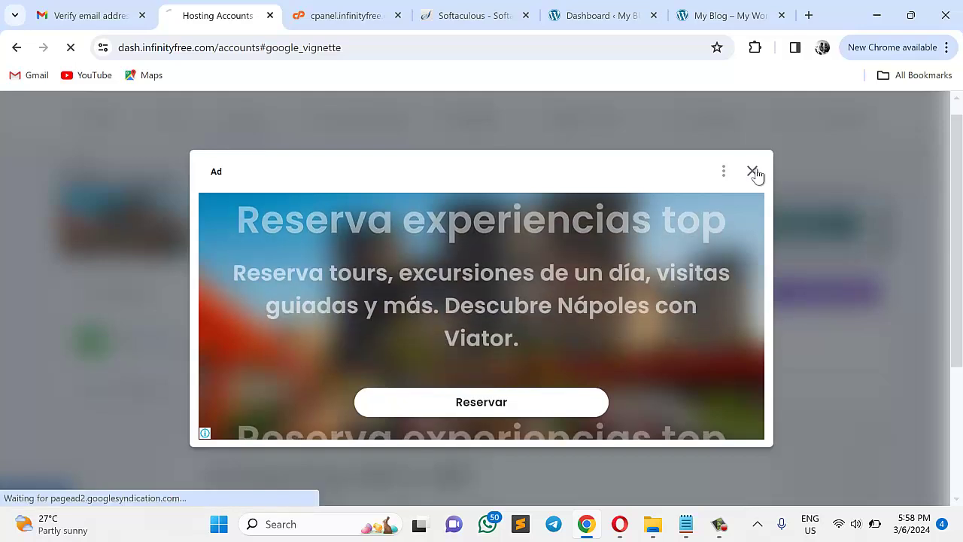
pyautogui.click(752, 172)
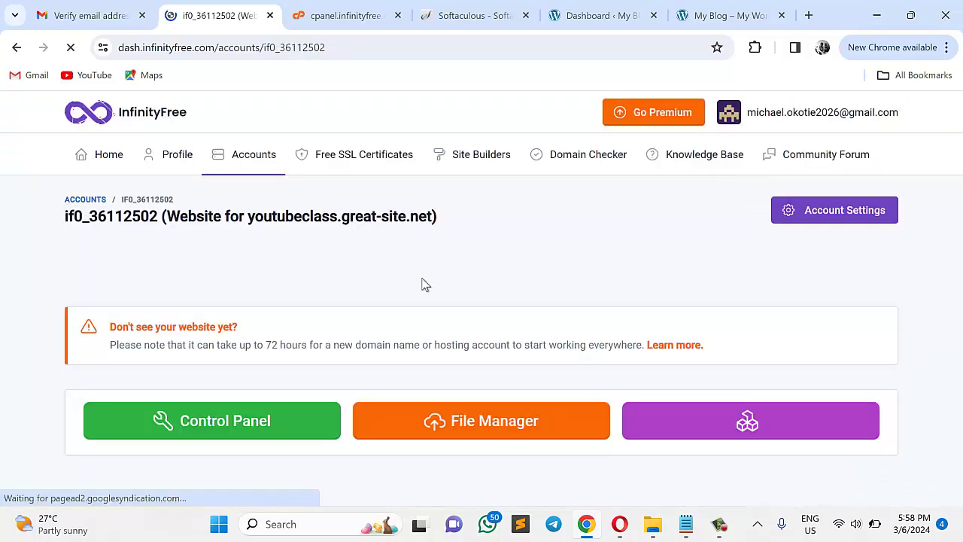
pyautogui.scroll(-2, 326, 285)
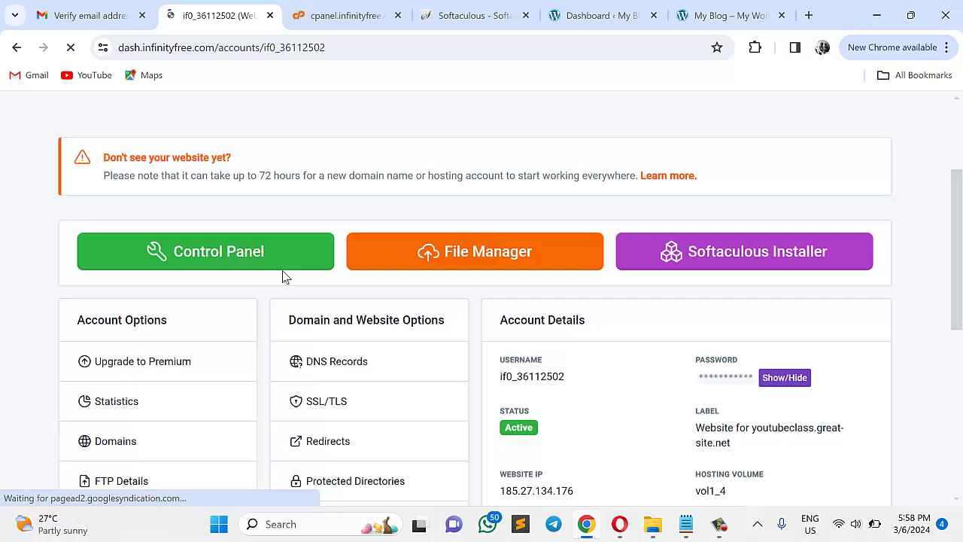
pyautogui.scroll(-1, 233, 284)
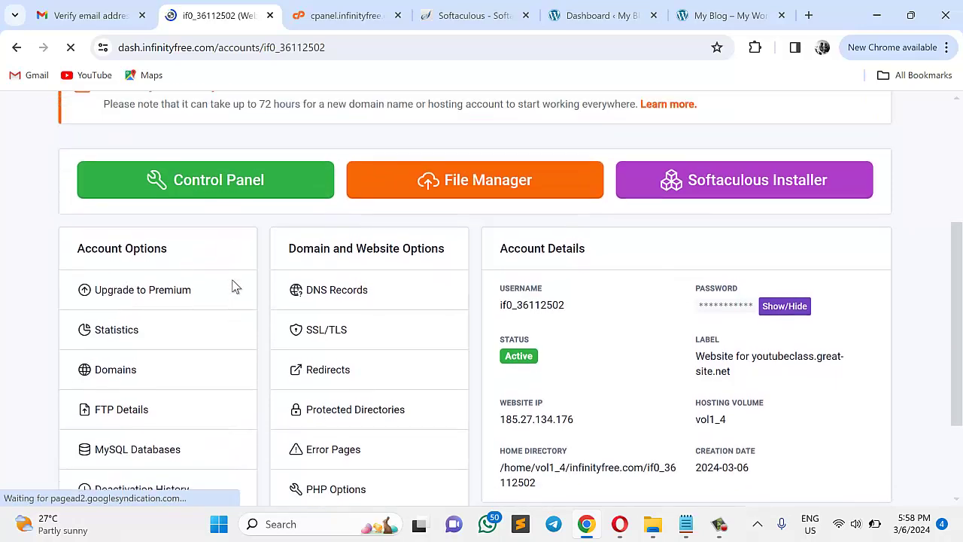
pyautogui.scroll(2, 232, 286)
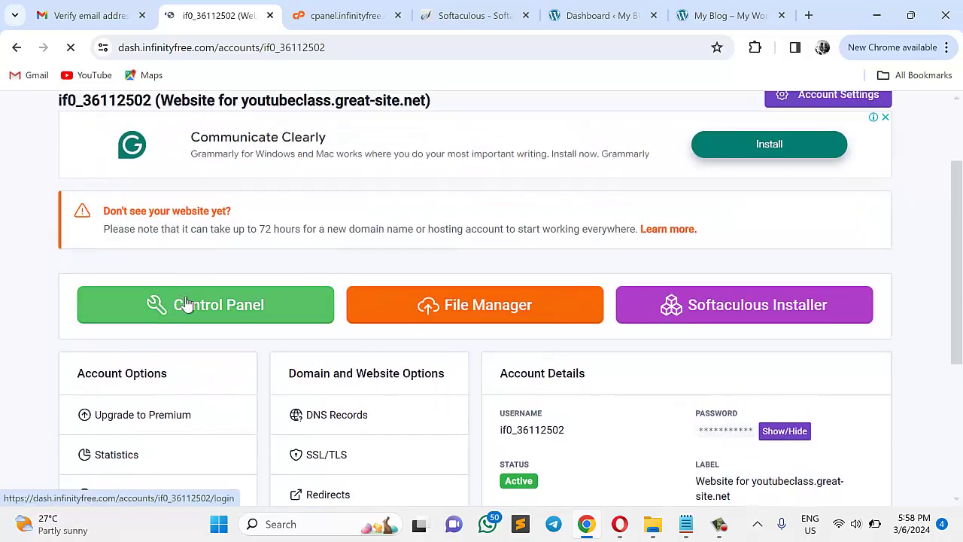
pyautogui.click(186, 301)
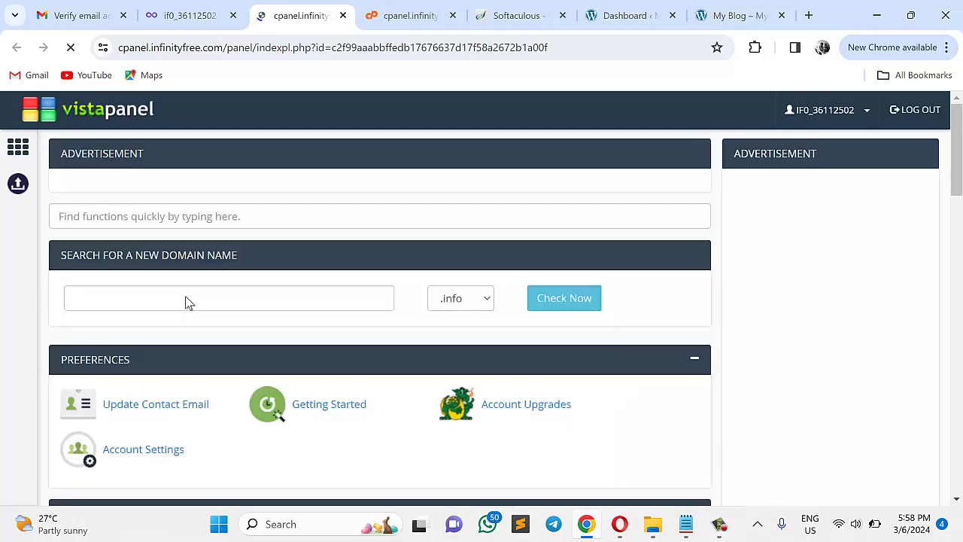
# Launch Softaculous Apps Installer from VistaPanel's Software section
pyautogui.scroll(-10, 349, 344)
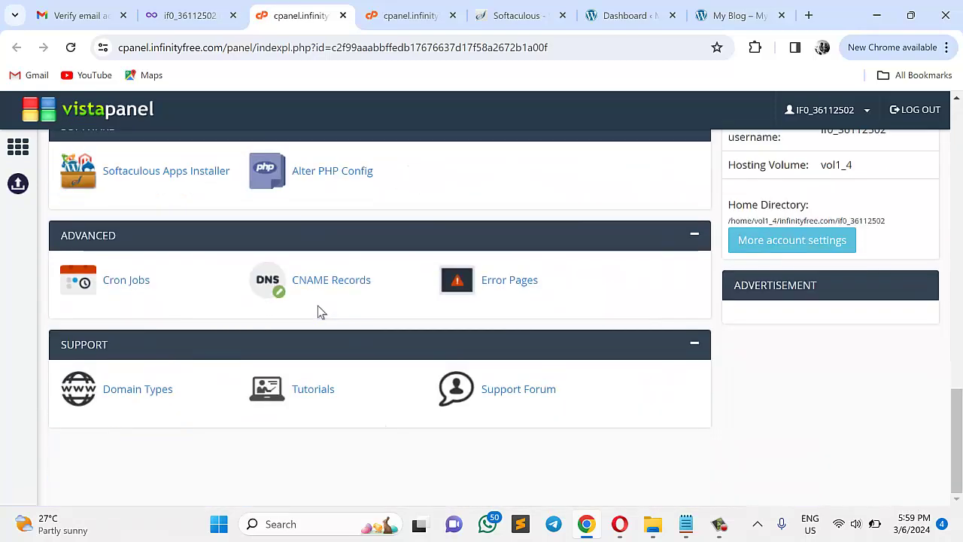
pyautogui.scroll(2, 318, 309)
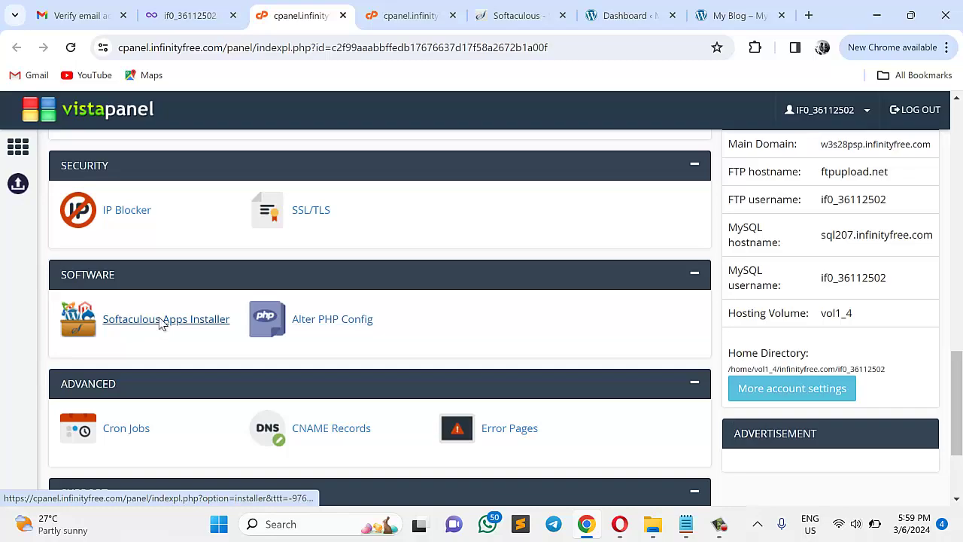
pyautogui.click(160, 319)
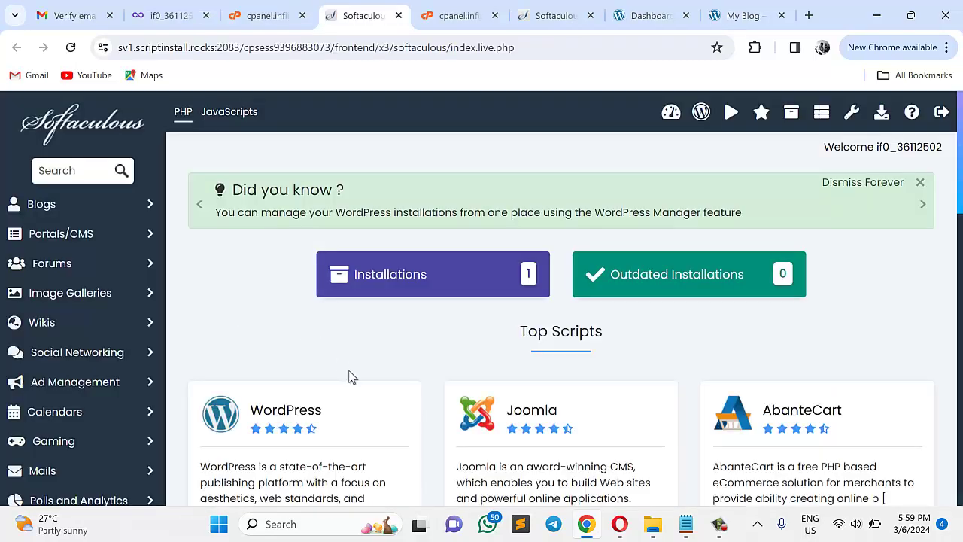
# Show Installations and find the WordPress 6.4.3 row for youtubeclass.great-site.net
pyautogui.scroll(-8, 351, 377)
pyautogui.scroll(-5, 351, 376)
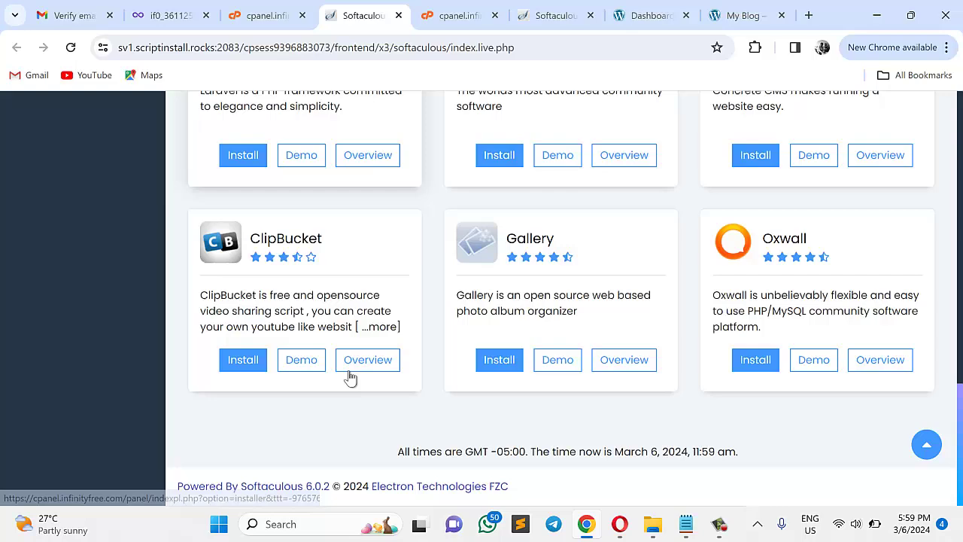
pyautogui.scroll(10, 351, 376)
pyautogui.scroll(3, 351, 376)
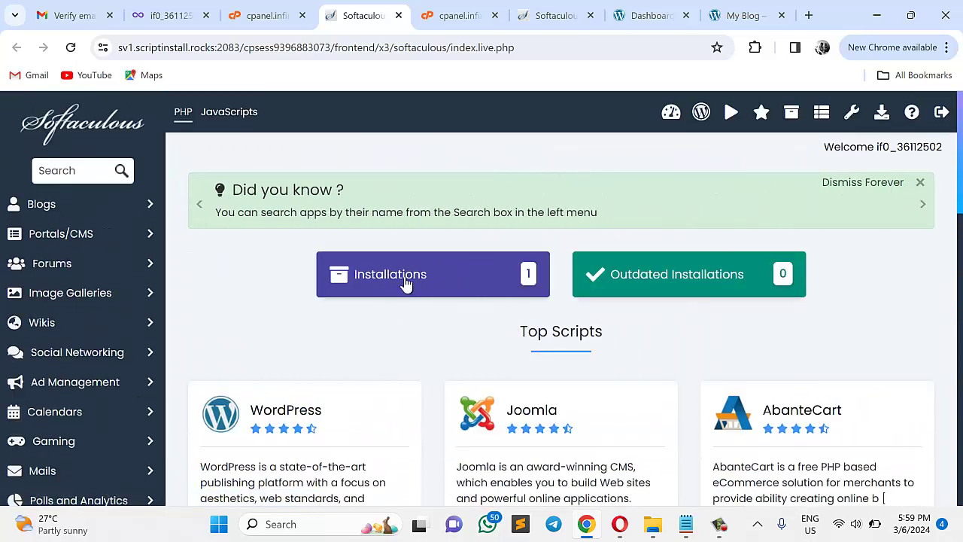
pyautogui.click(452, 272)
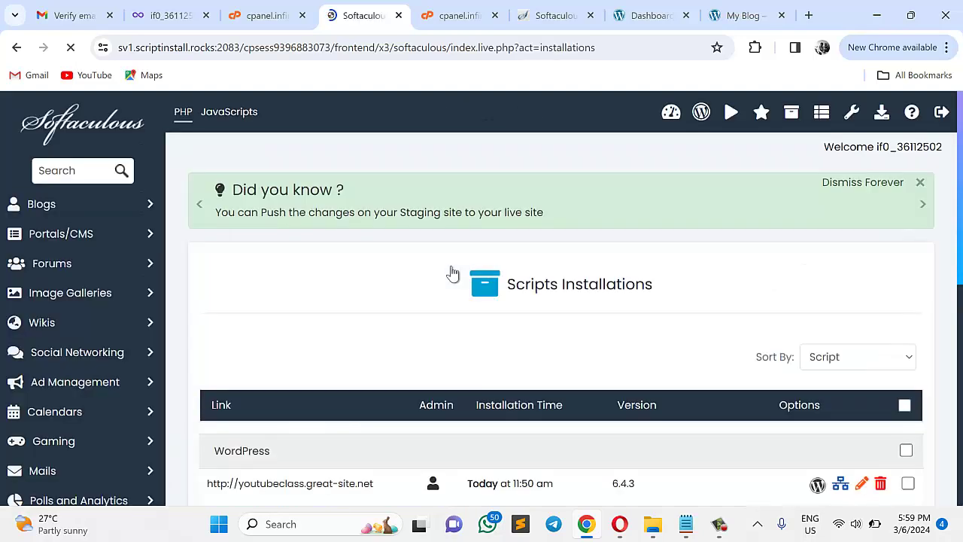
pyautogui.scroll(-3, 452, 272)
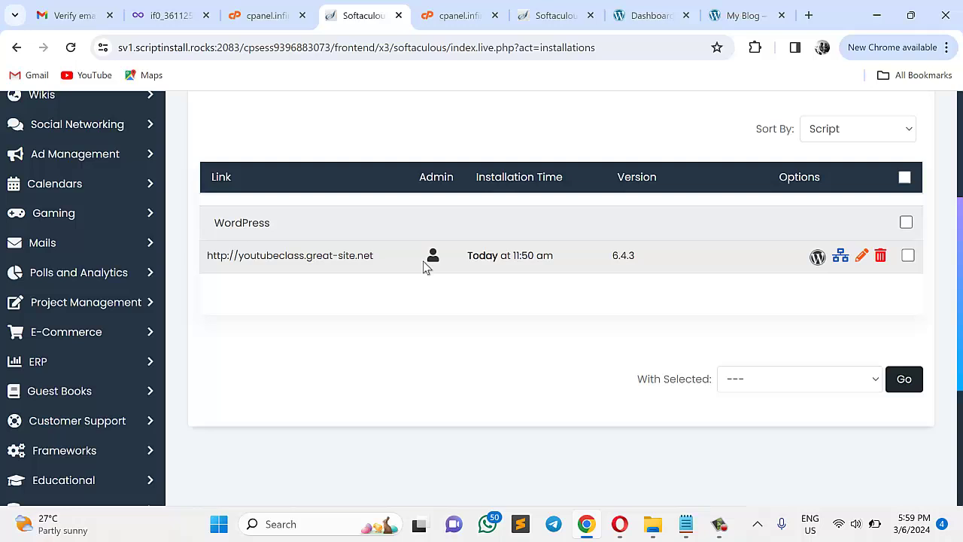